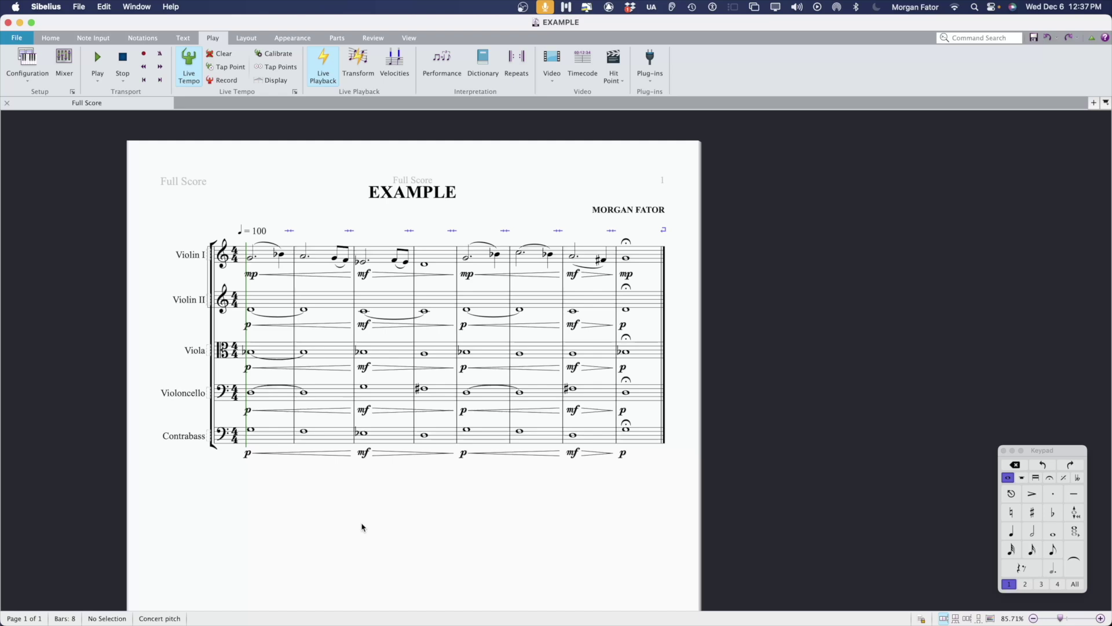
Play back the score, then save it, close it and quit Sibelius.
key(space)
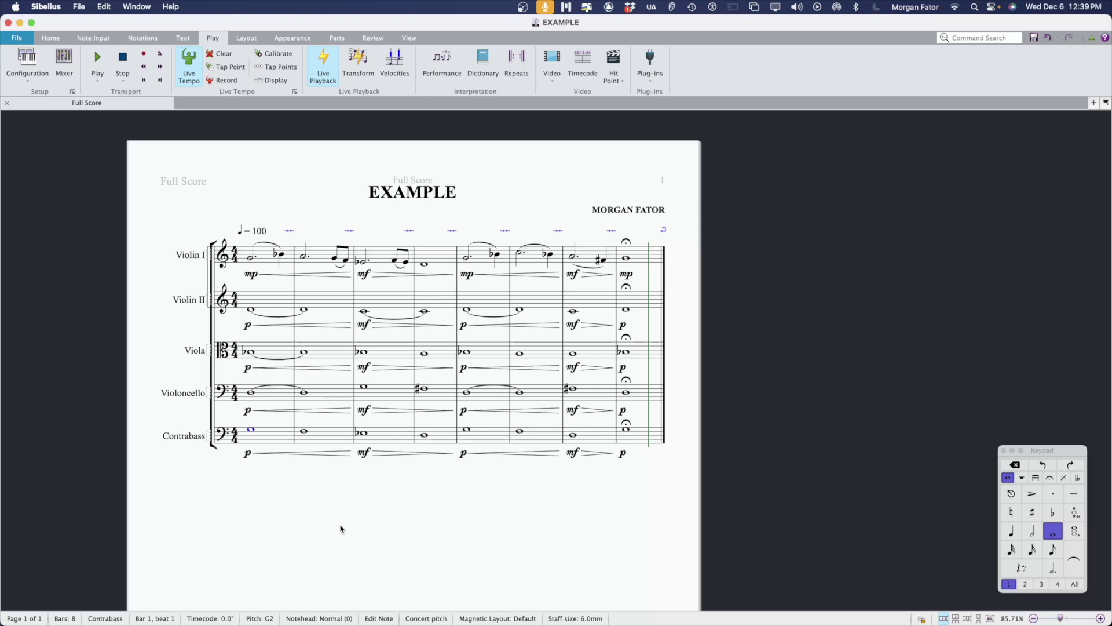
click(79, 6)
click(98, 113)
click(7, 22)
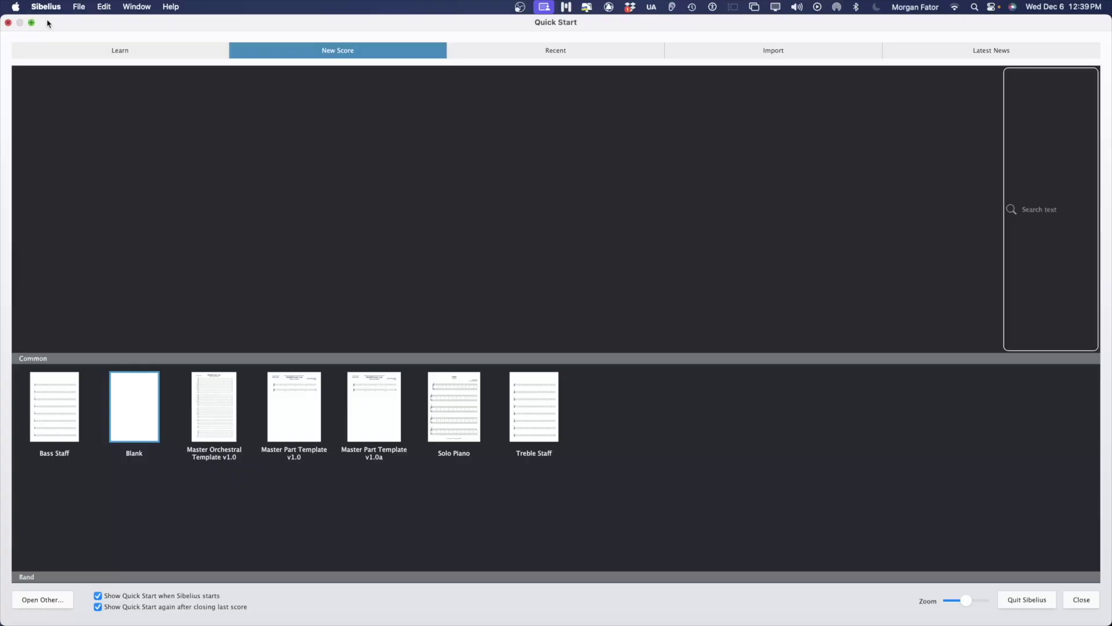
key(super+q)
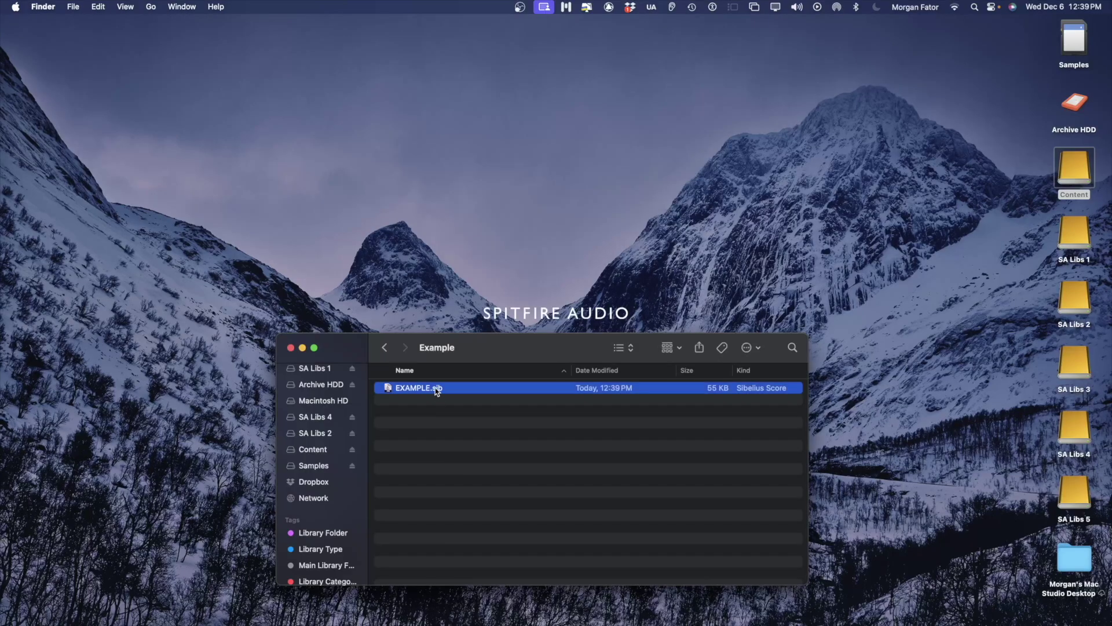
Duplicate EXAMPLE.sib in Finder and rename the copy to EXAMPLE MIDI.sib.
right_click(436, 391)
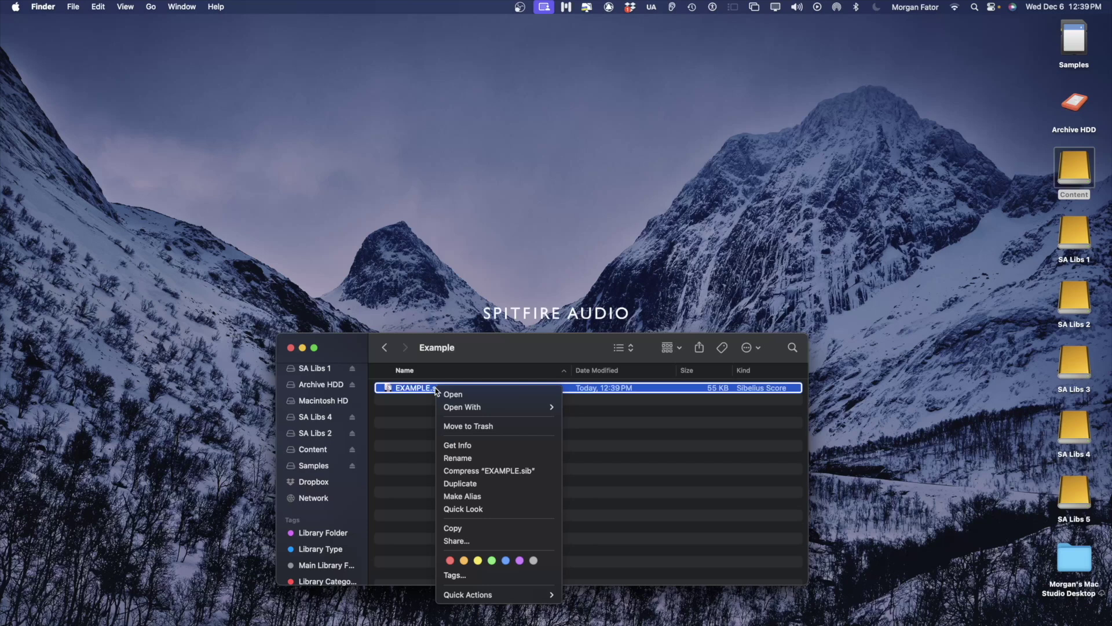
click(469, 484)
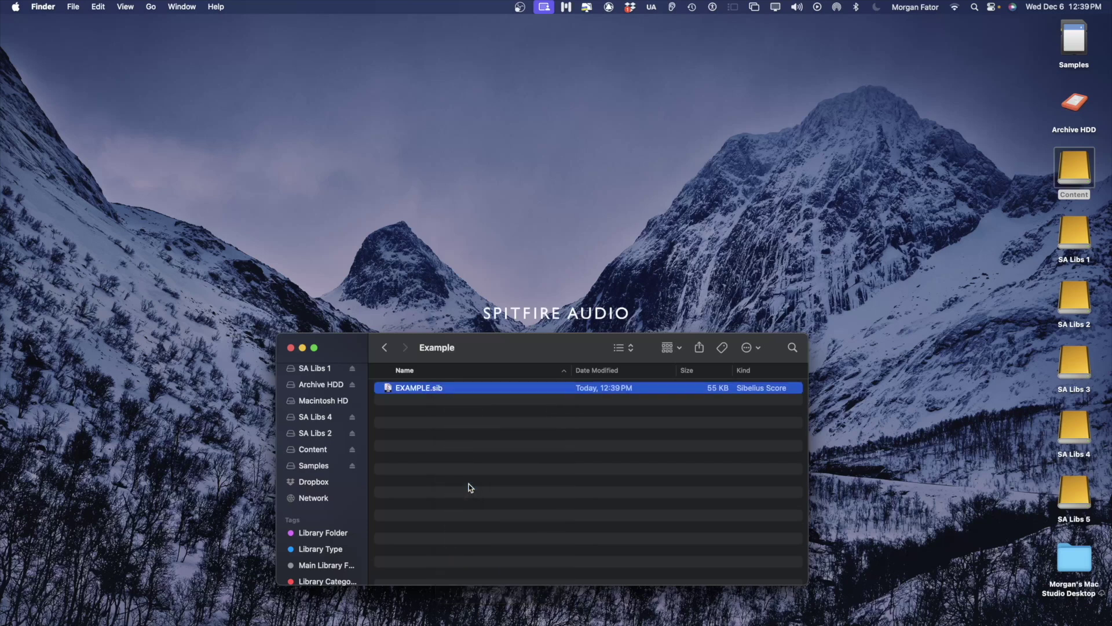
key(Return)
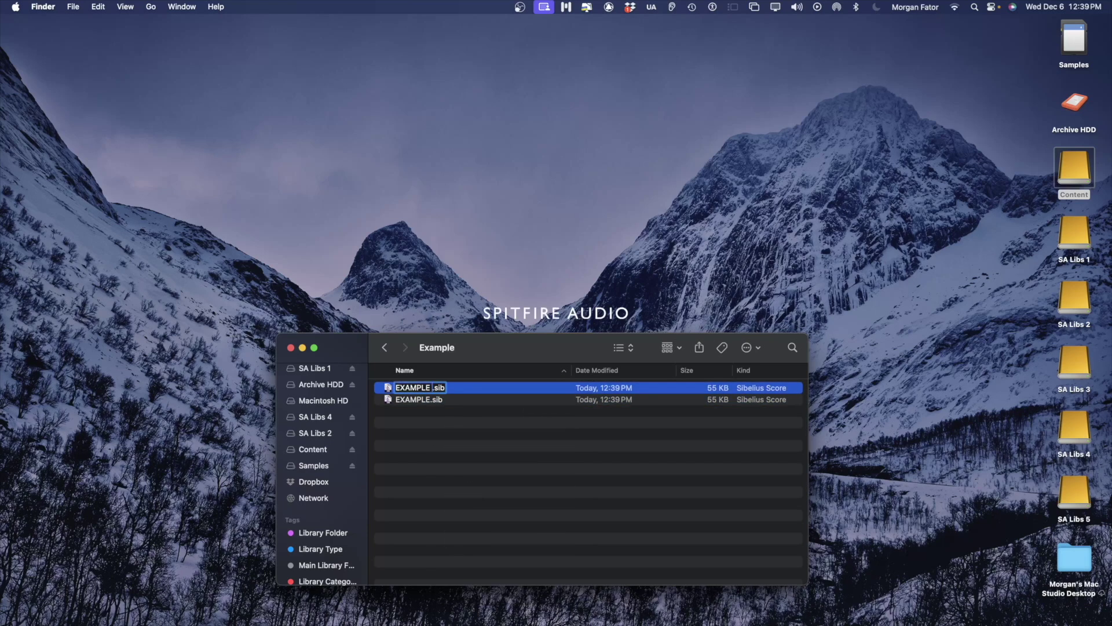
text(MIDI)
key(Return)
Open EXAMPLE MIDI.sib and delete every dynamic and hairpin from all five staves using the Dynamics filter.
double_click(422, 388)
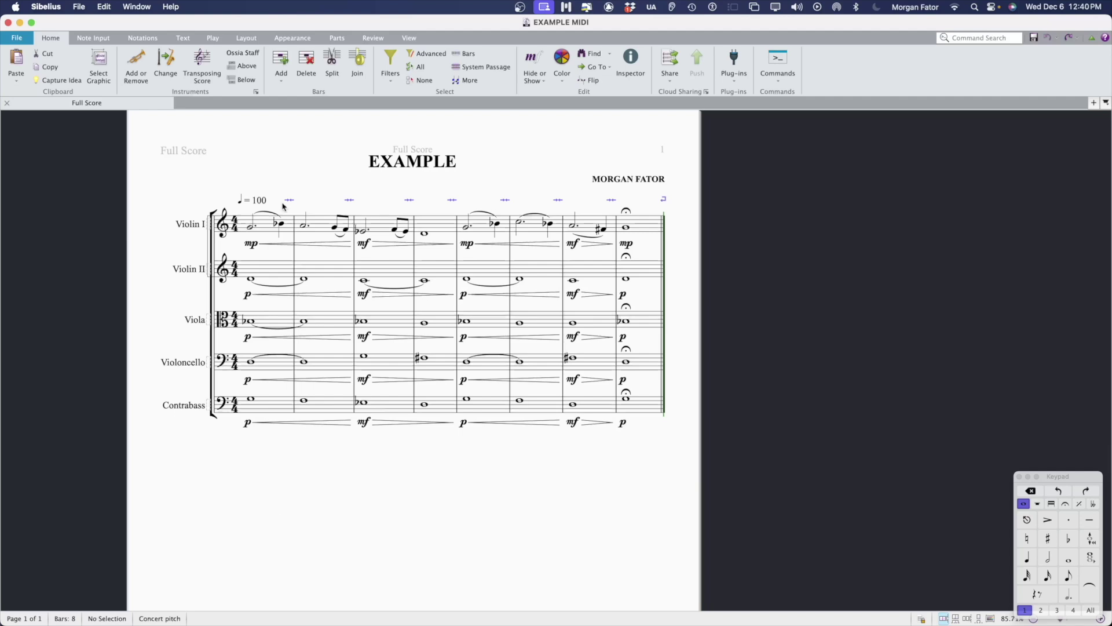
click(260, 227)
shift+click(648, 398)
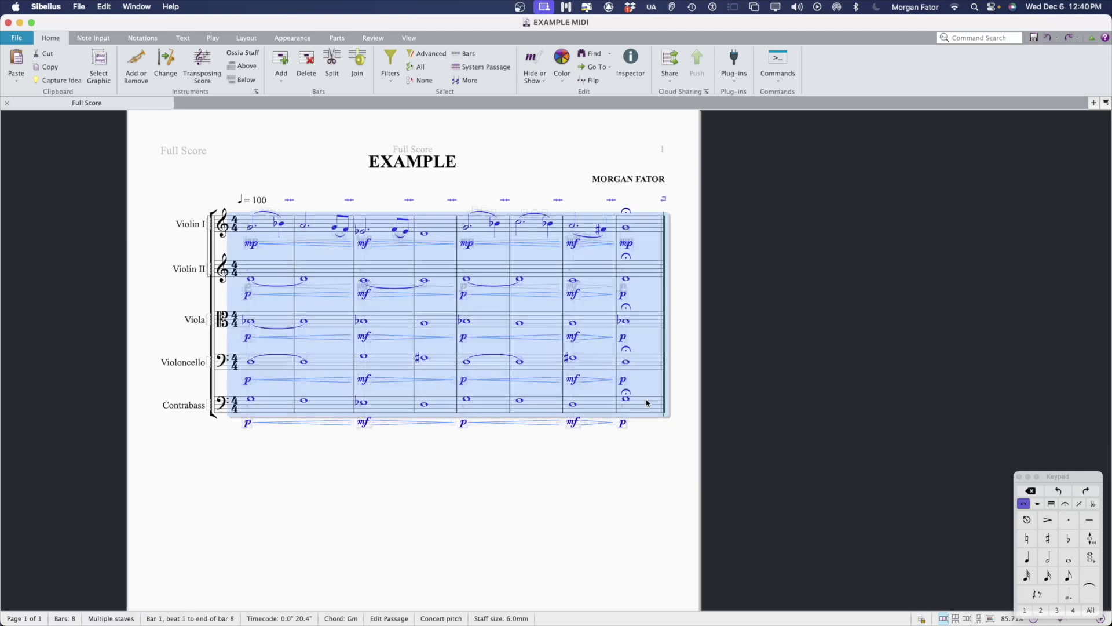
click(394, 81)
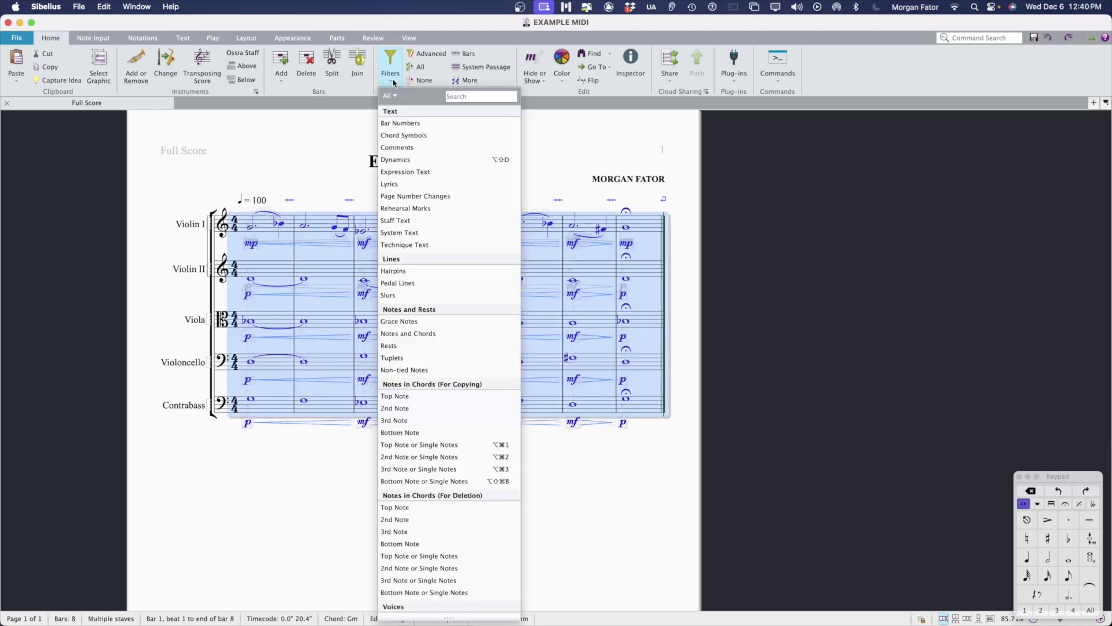
click(410, 160)
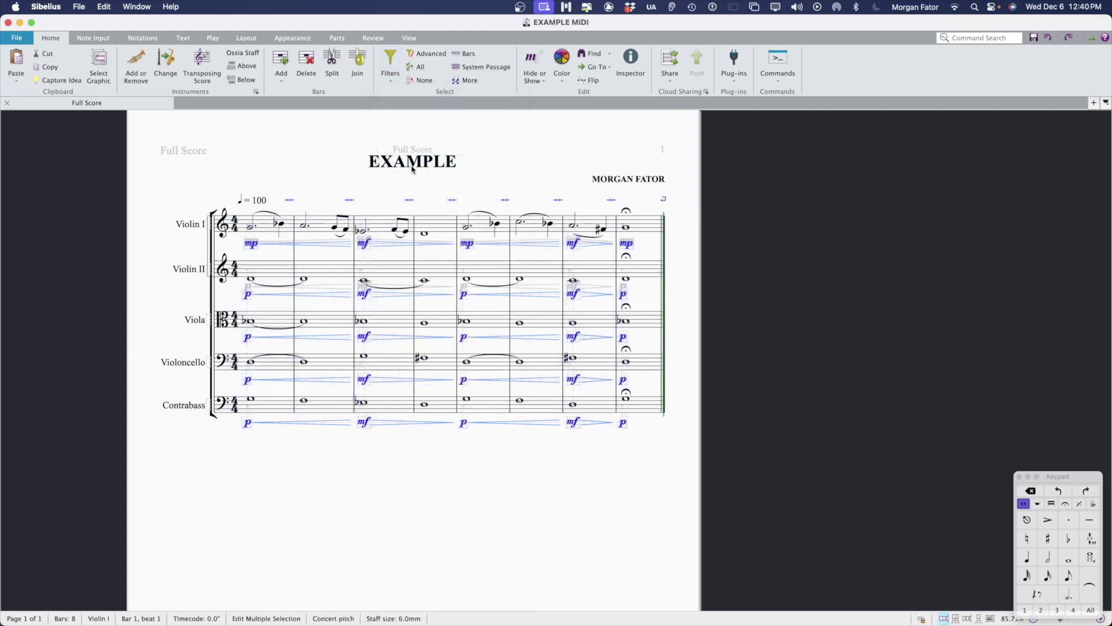
key(Delete)
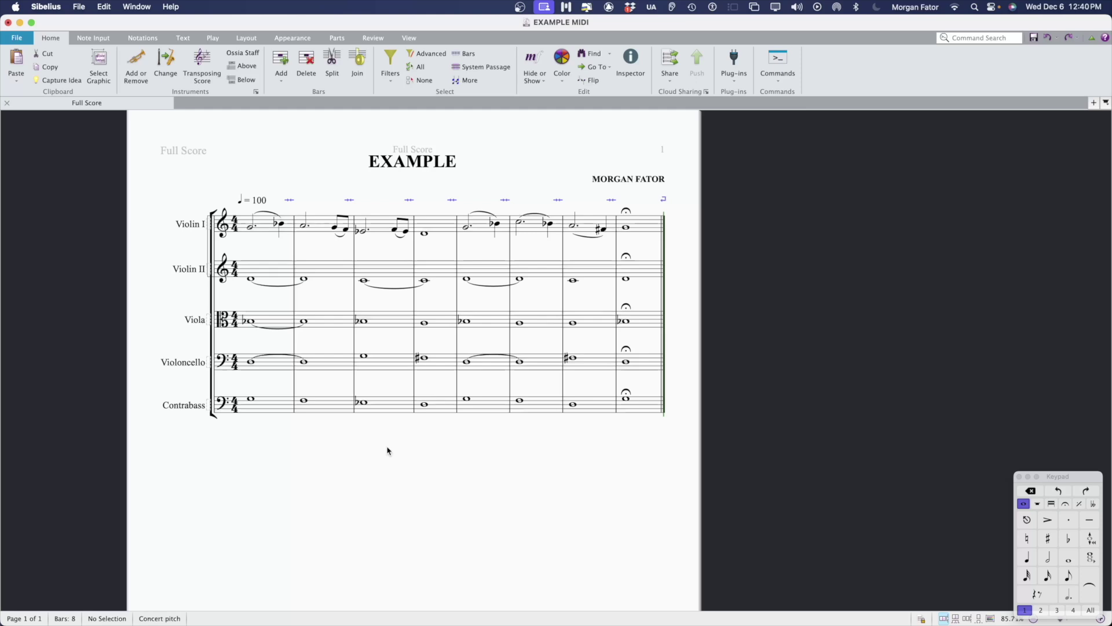
Delete all slurs from Violin I bars 1–8 using the Slurs filter.
click(271, 226)
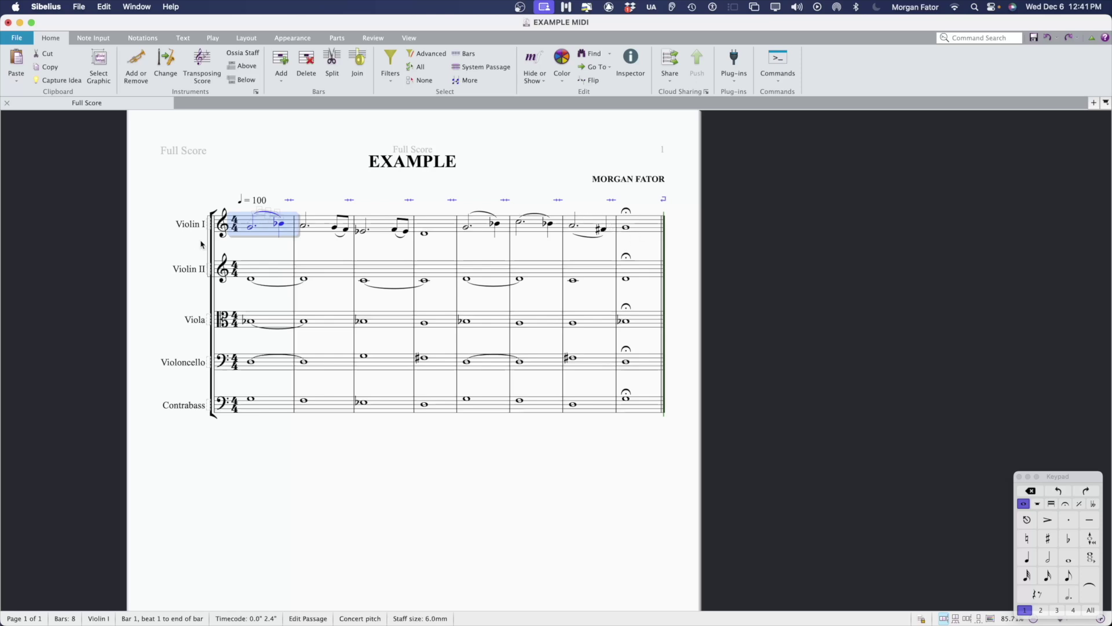
shift+click(632, 228)
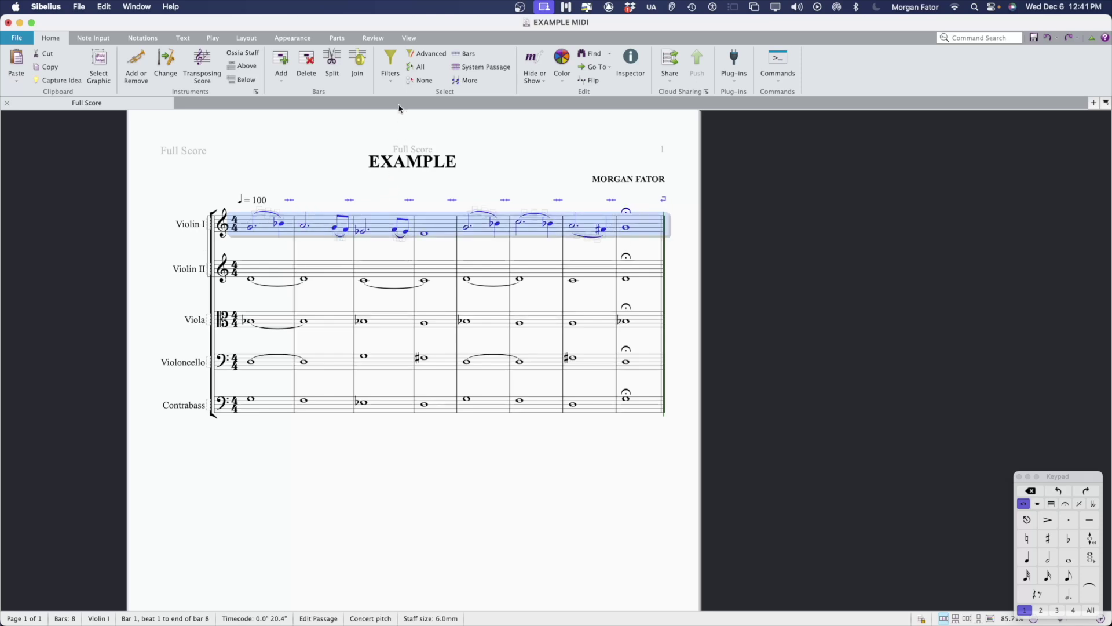
click(393, 76)
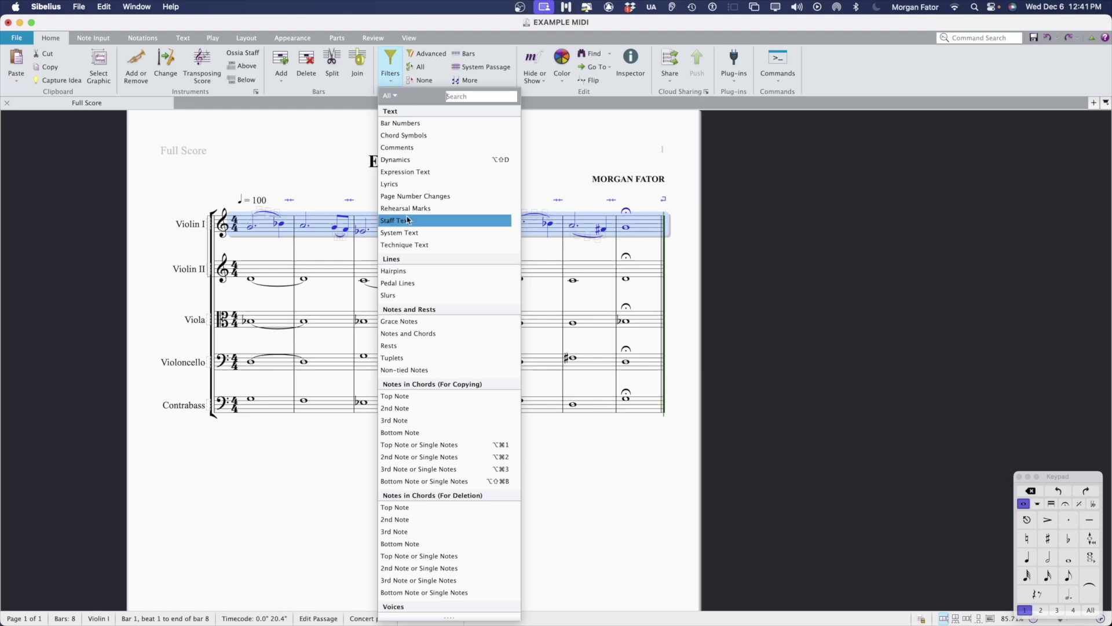
click(407, 298)
key(Delete)
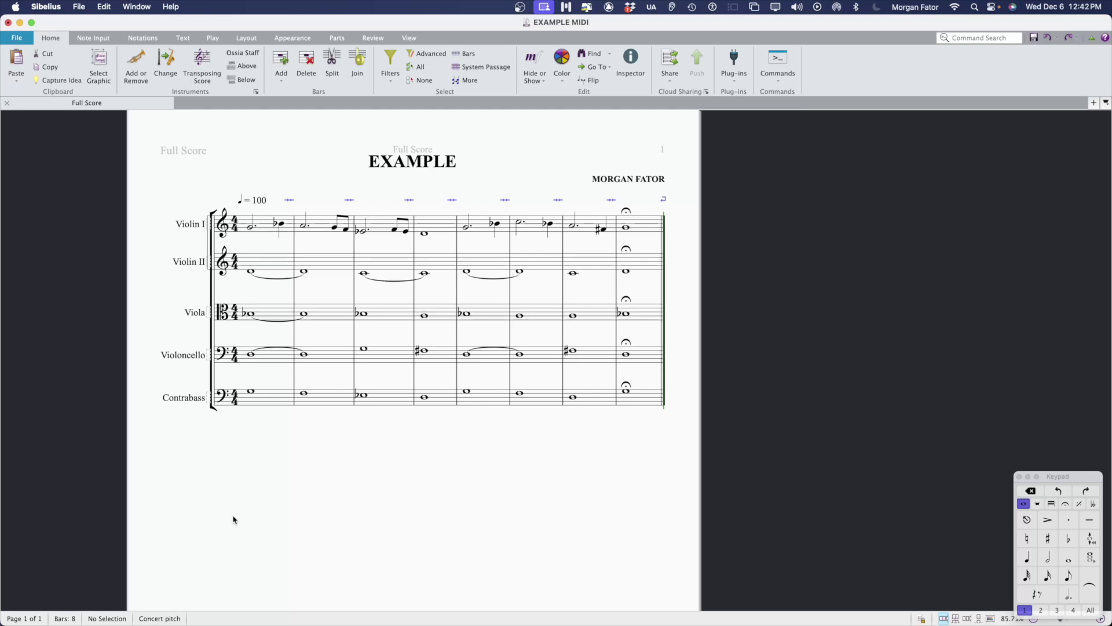
Open the Mixer and centre the pan of Violin I, Violin II, viola, cello and double bass.
key(m)
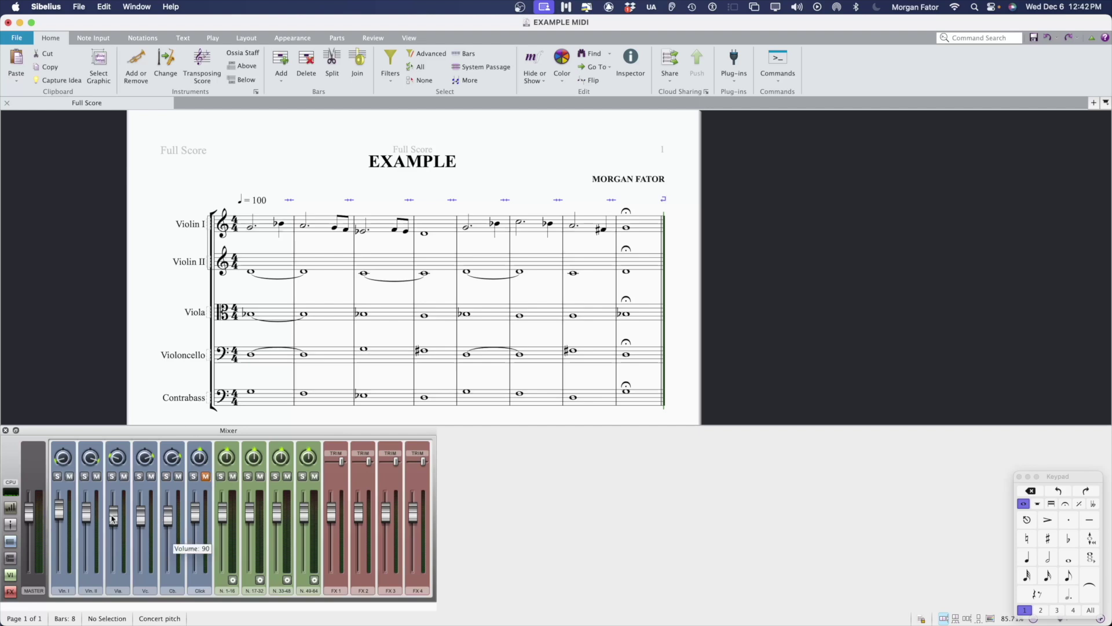
click(68, 515)
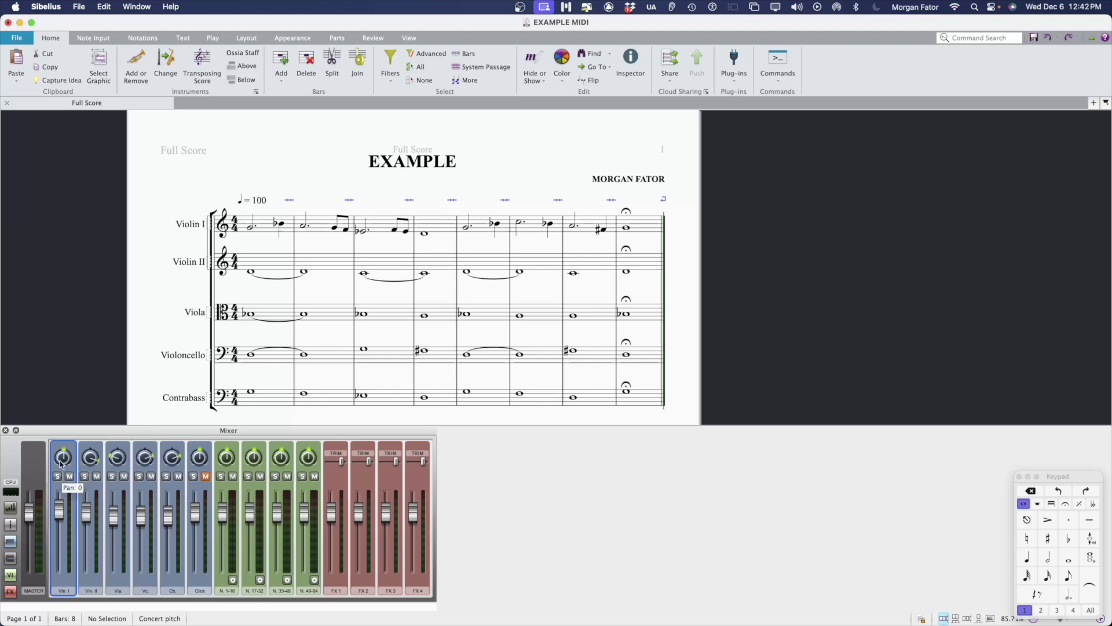
click(88, 461)
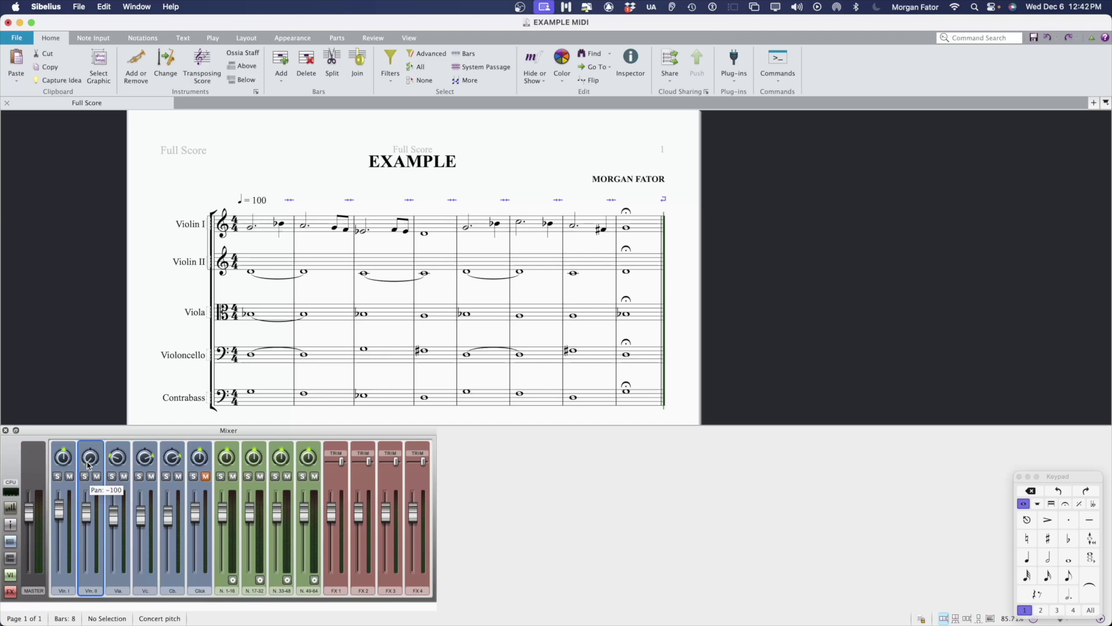
click(117, 455)
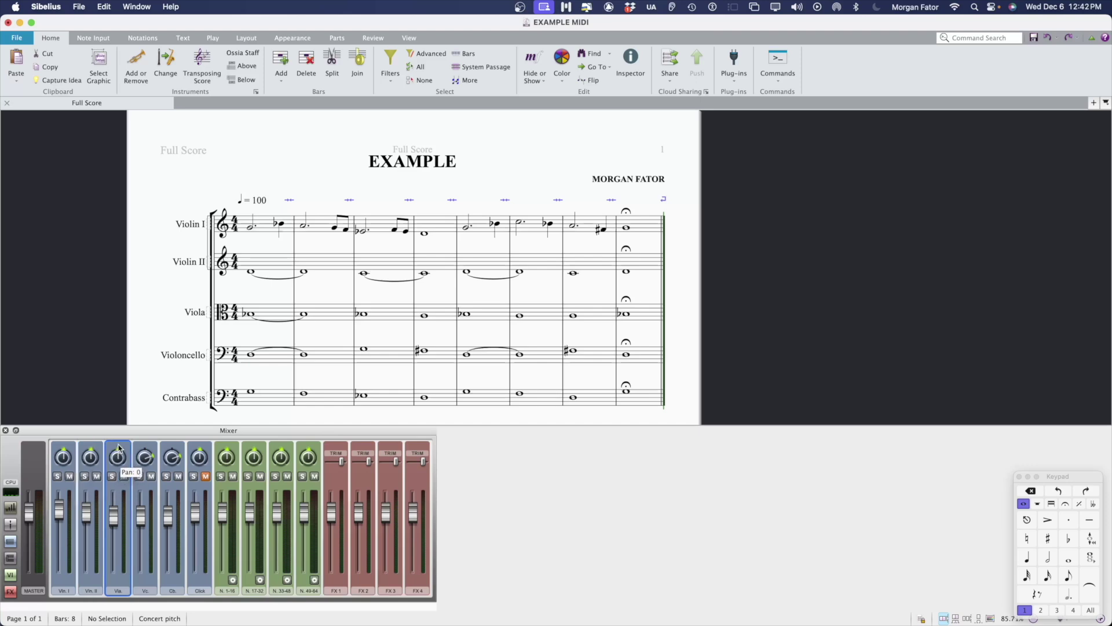
click(145, 458)
click(172, 457)
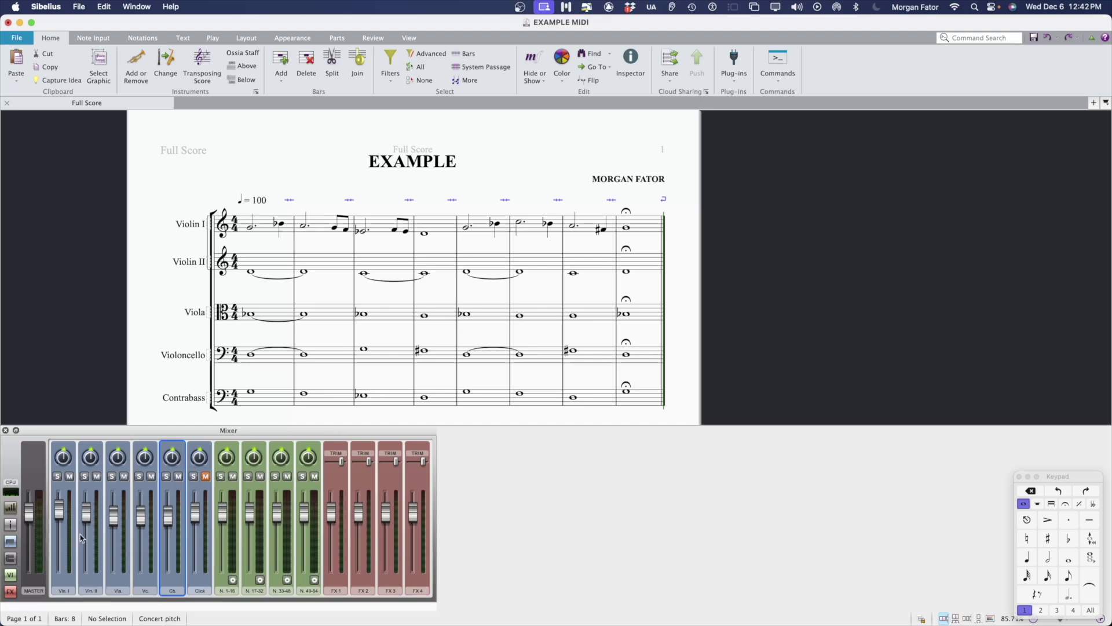
Adjust string volumes: Violin I slightly lower, Violin II adjusted, viola 95, cello 90, bass 95.
drag(65, 518, 64, 521)
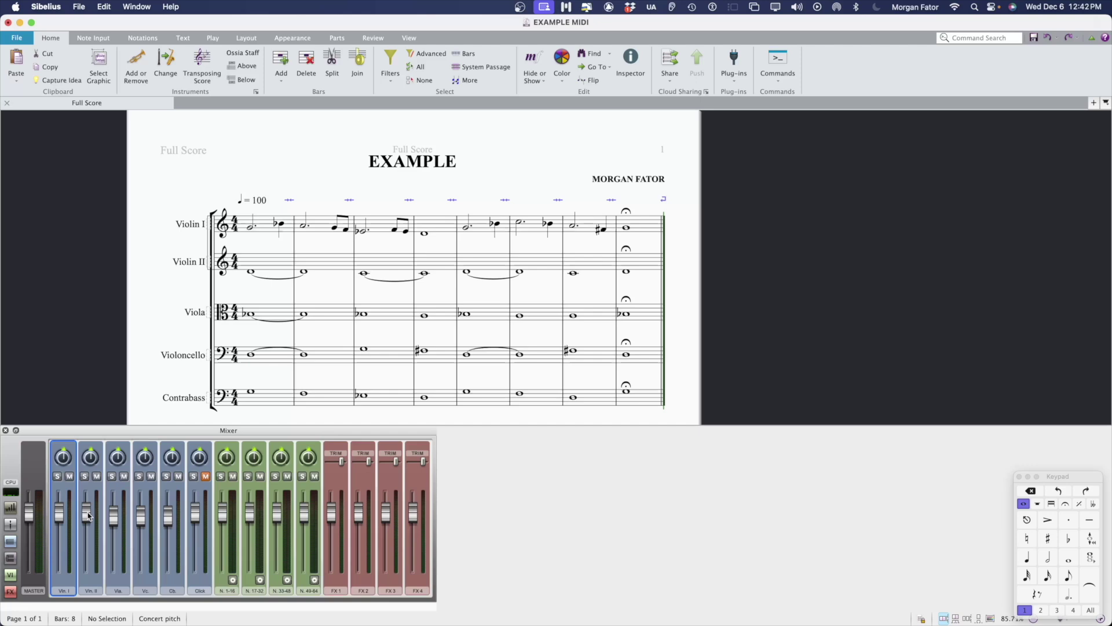
click(89, 516)
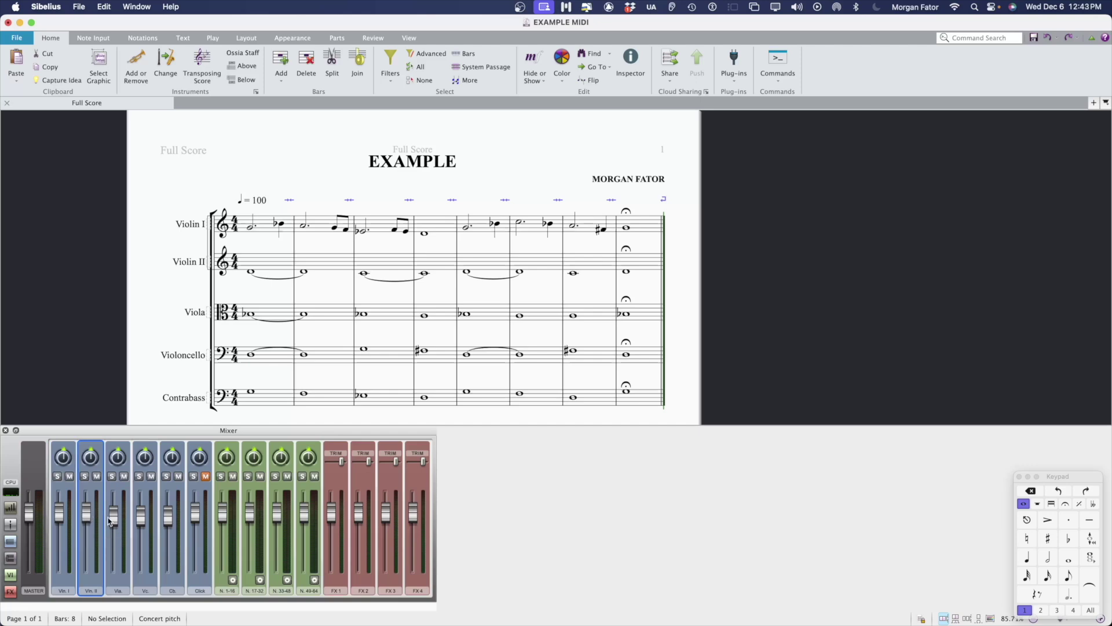
drag(109, 520, 114, 518)
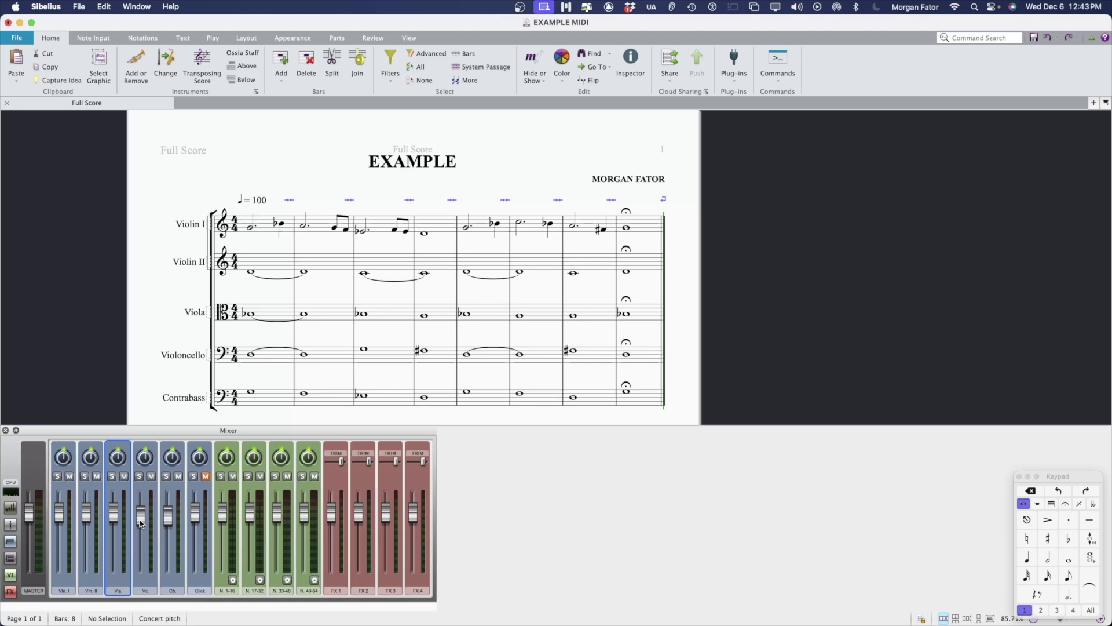
mouse_move(140, 523)
click(141, 523)
mouse_move(174, 516)
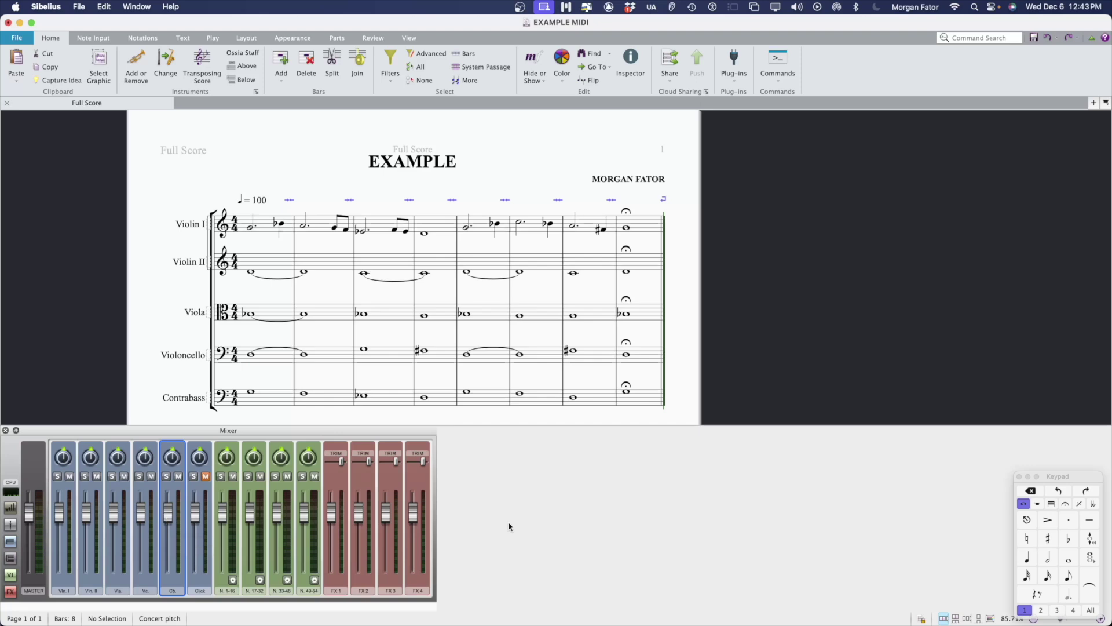
Hide the mixer and save the edited score.
key(m)
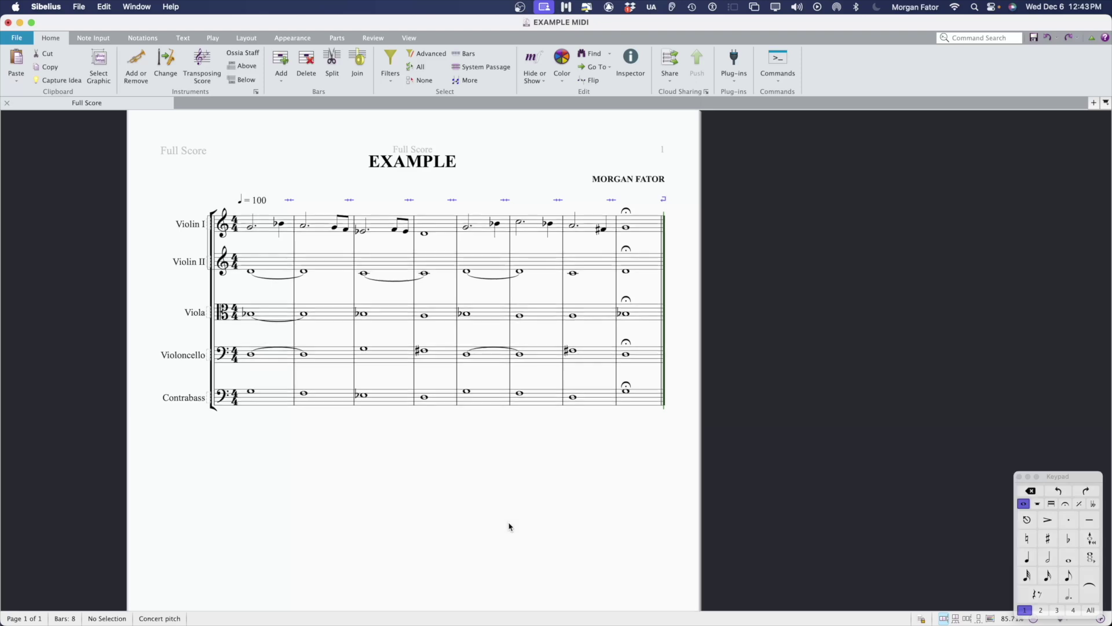
click(81, 7)
click(104, 111)
Export the score as a MIDI file named EXAMPLE MIDI in the Example folder, then quit Sibelius.
click(17, 38)
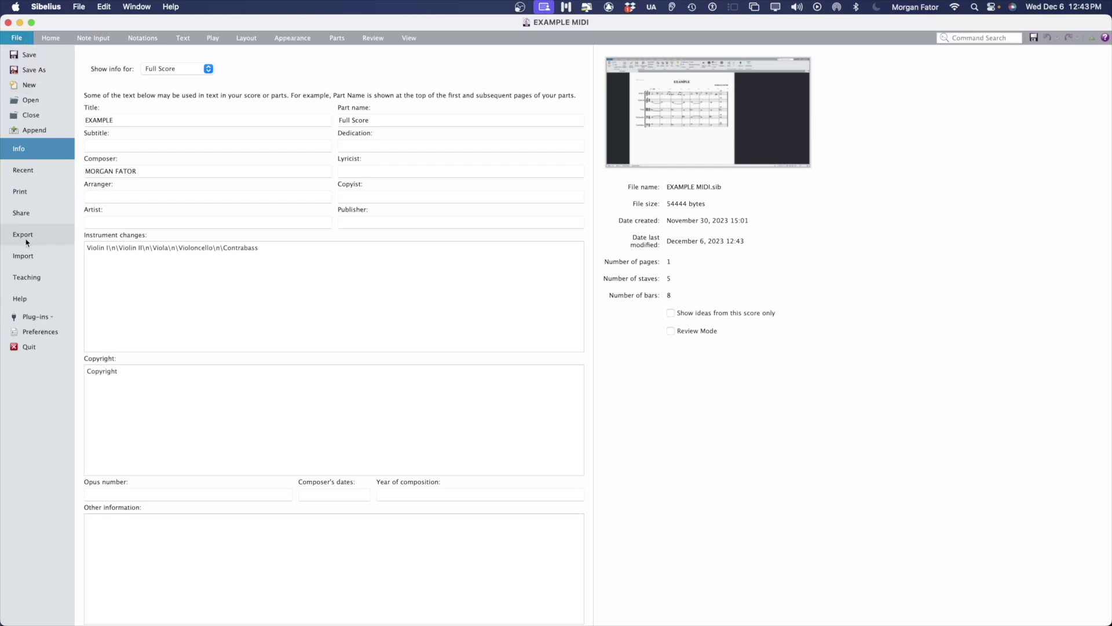
click(24, 235)
click(137, 224)
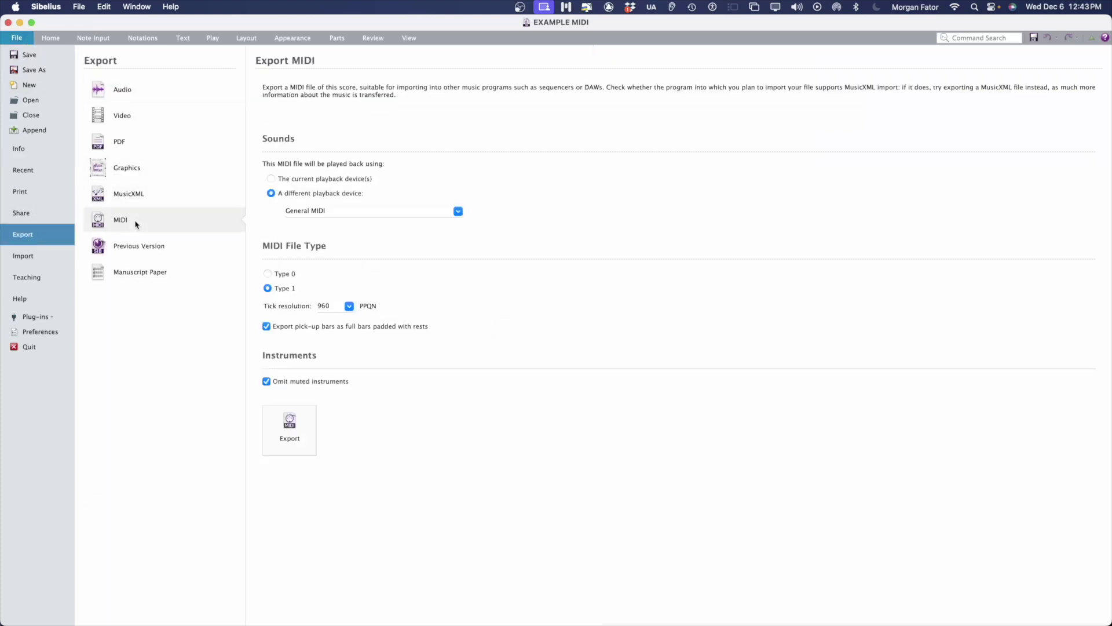
click(300, 434)
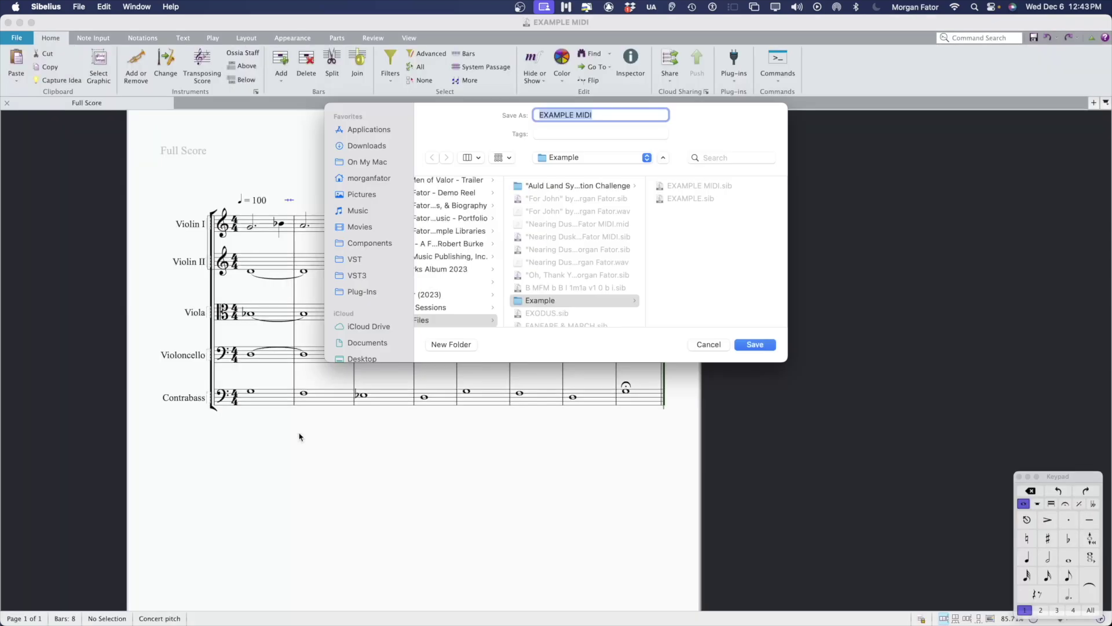
click(745, 346)
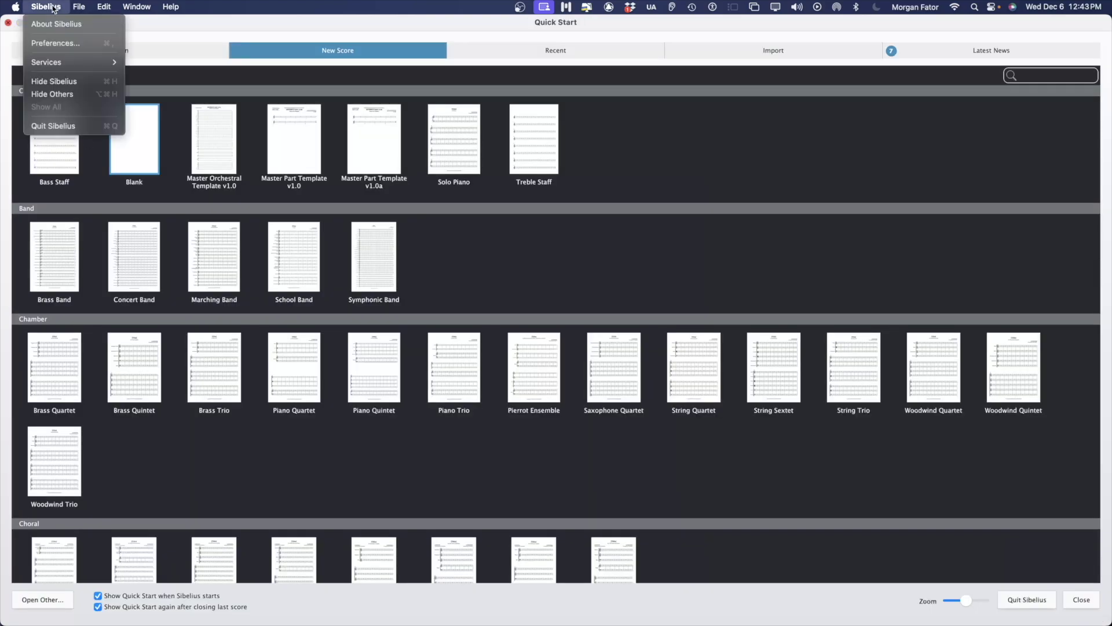
click(58, 125)
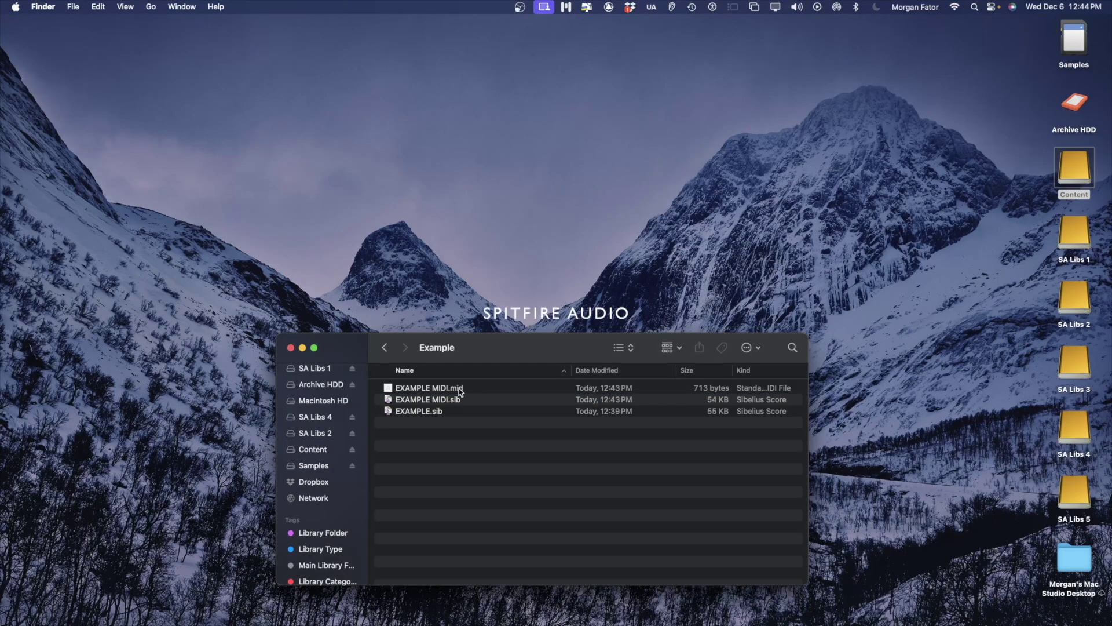
Open EXAMPLE MIDI.mid with Logic Pro via Finder's Open With menu.
right_click(456, 388)
mouse_move(495, 412)
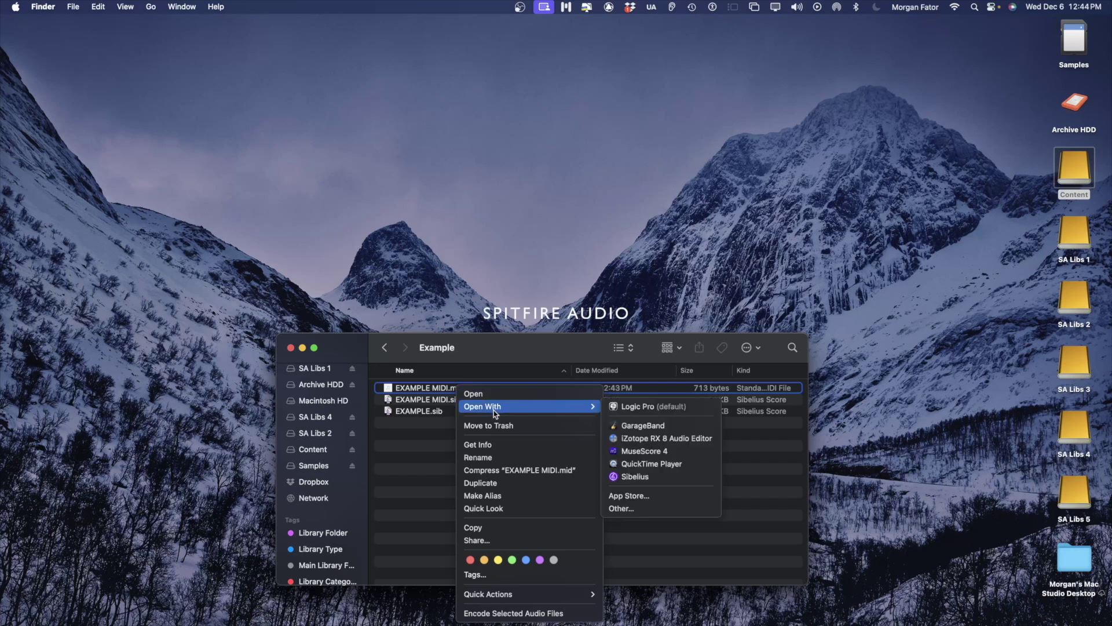
click(665, 408)
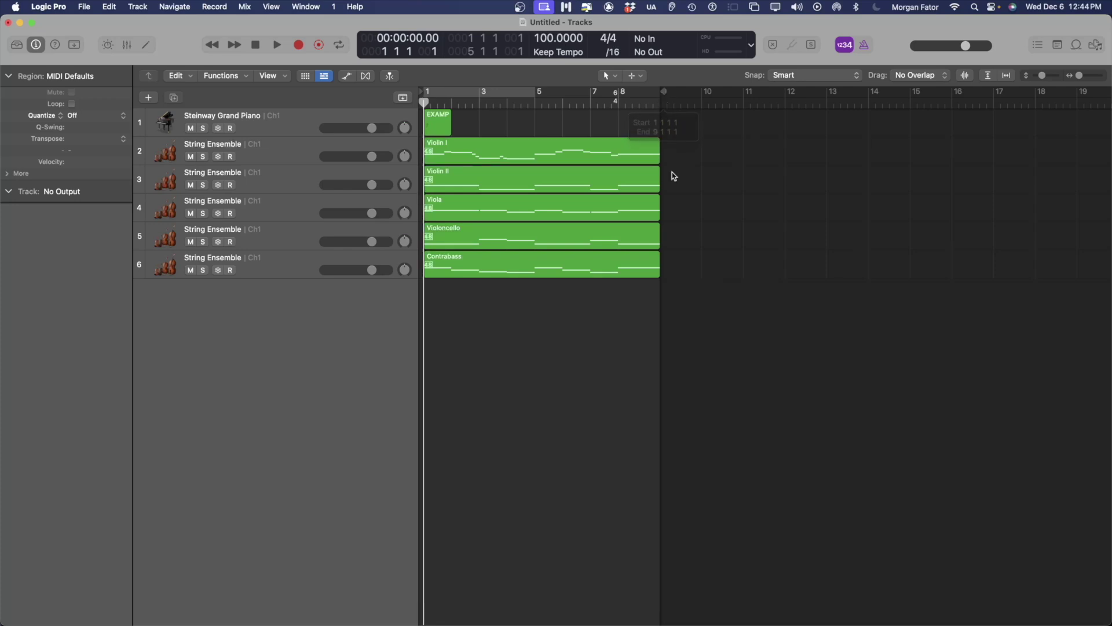
Extend the project end to bar 11, move the start before bar 1, and delete the EXAMPLE piano region.
drag(662, 91, 745, 91)
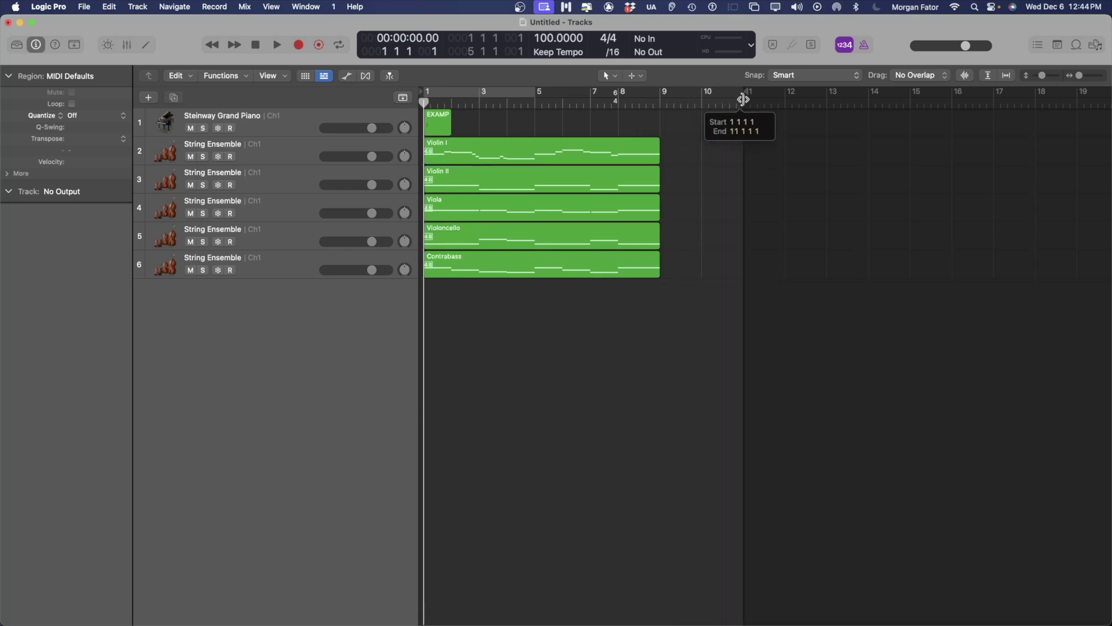
drag(422, 89, 365, 117)
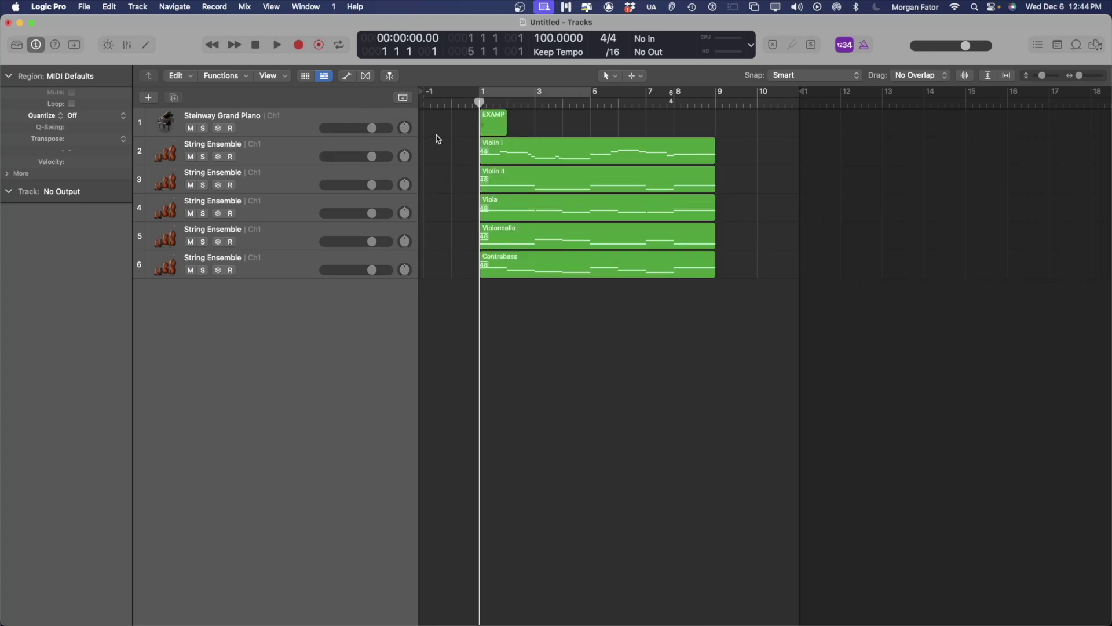
click(497, 126)
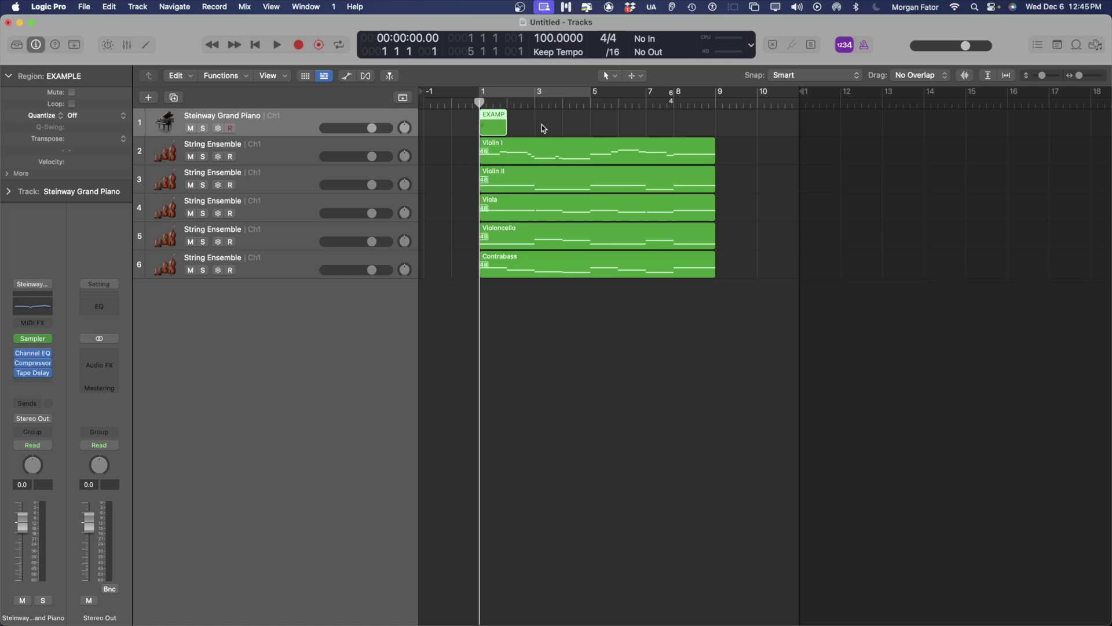
key(Delete)
Delete the empty piano track and show the Track inspector settings.
key(super+Delete)
click(8, 76)
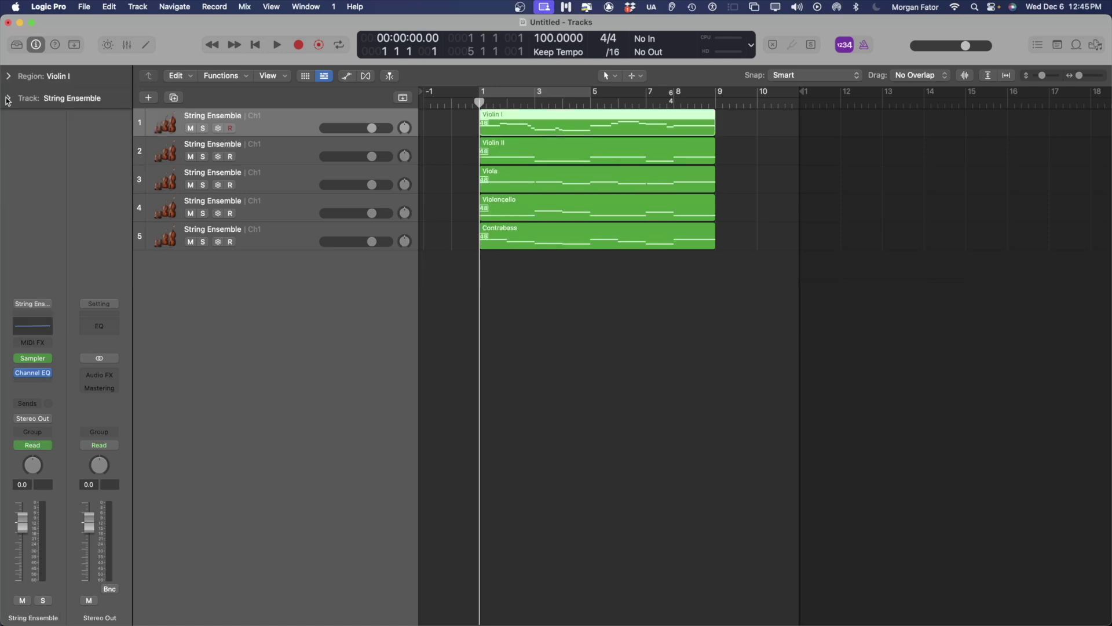
click(8, 98)
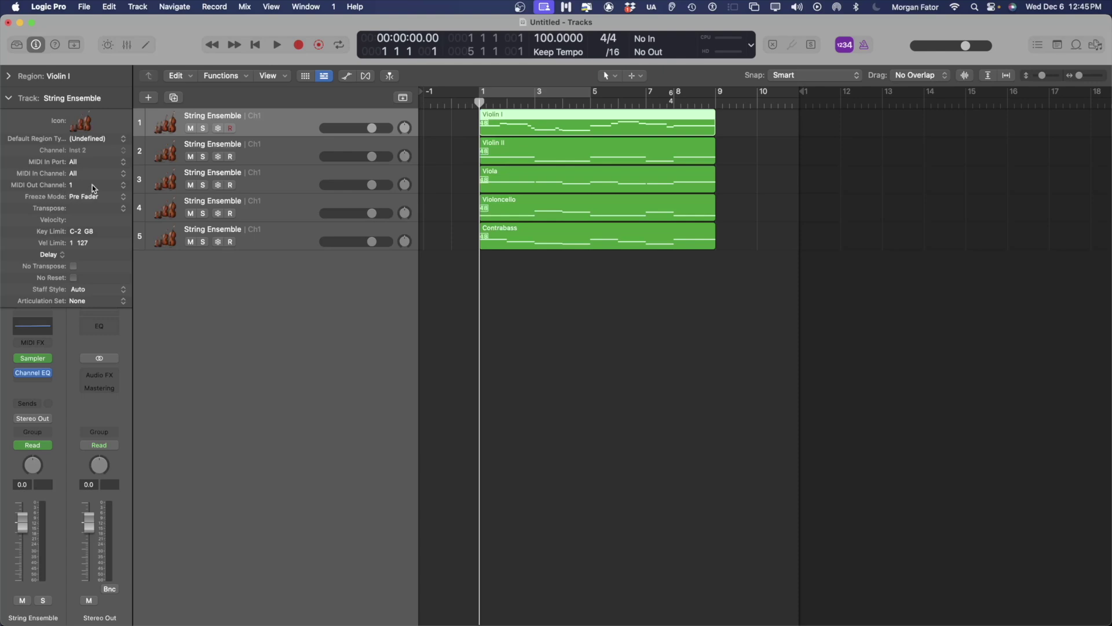
Set MIDI Out Channel to All for Violin I, Violin II and Viola.
click(96, 186)
click(80, 174)
click(291, 145)
click(326, 168)
click(95, 186)
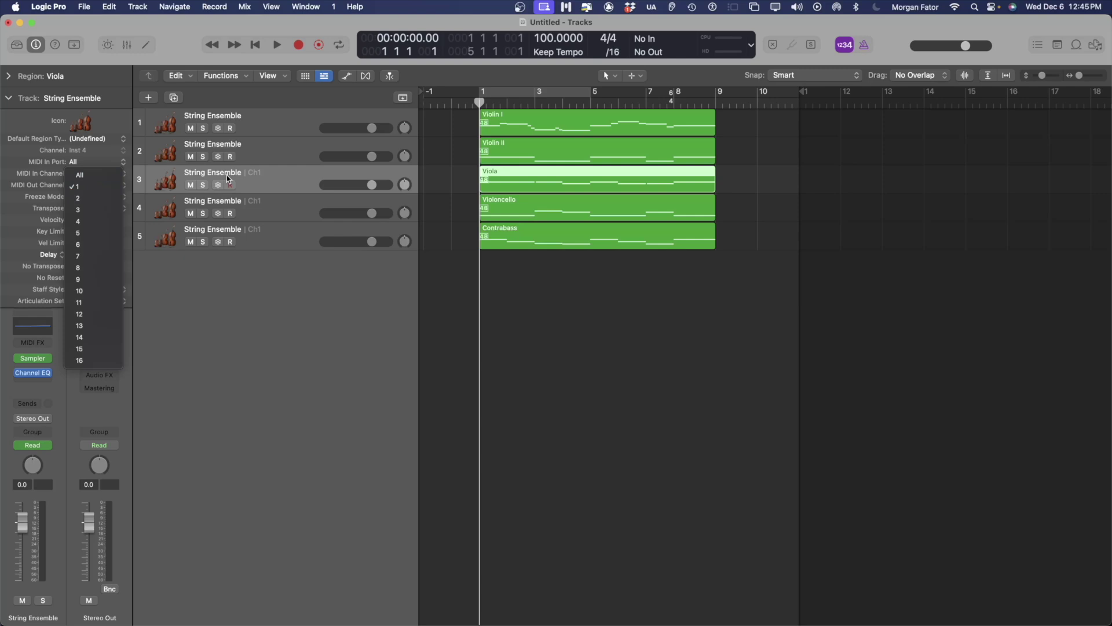
click(80, 174)
key(Down)
Set MIDI Out Channel to All for Violoncello and Contrabass, then show the Mixer.
click(95, 186)
click(96, 176)
key(Down)
click(88, 186)
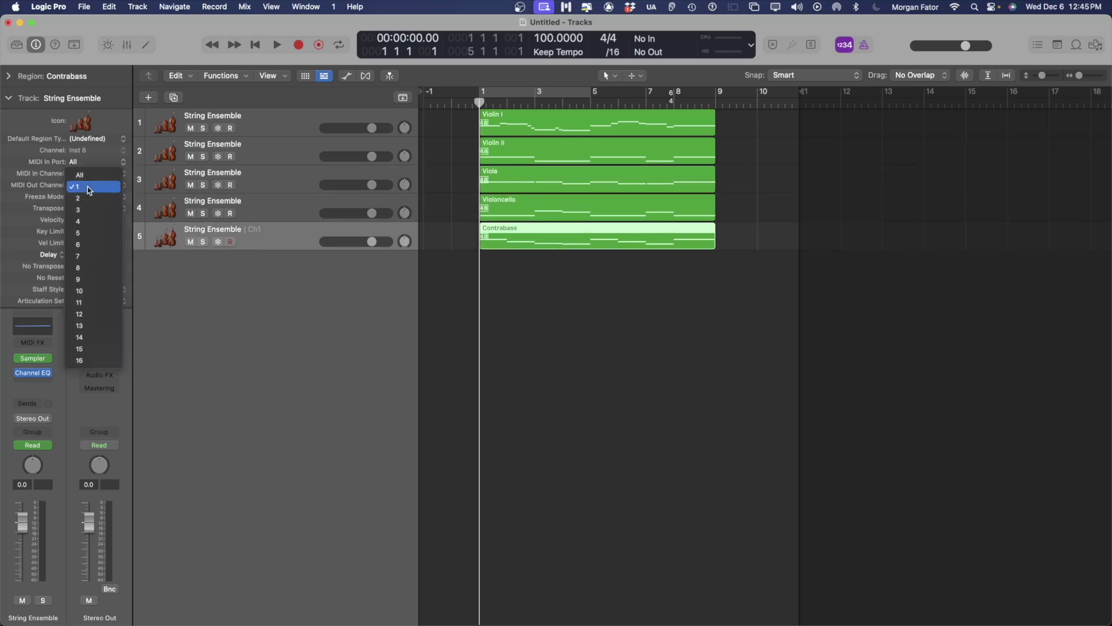
click(81, 174)
key(x)
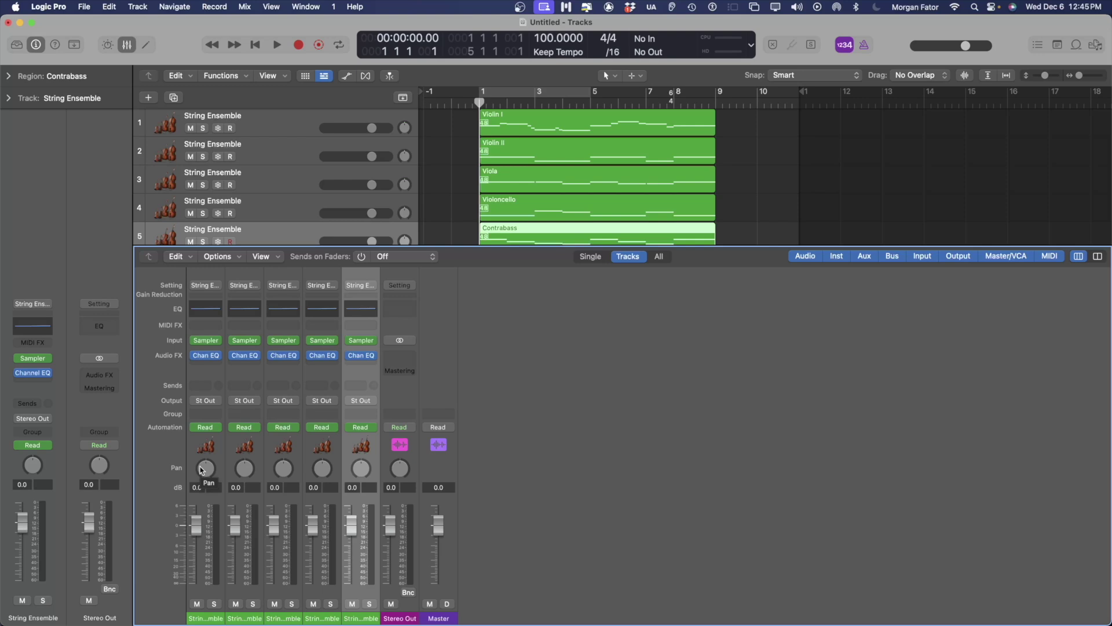
Remove the Sampler instrument from all five string channels.
click(217, 343)
click(244, 200)
click(244, 340)
click(282, 200)
click(283, 340)
click(321, 200)
click(322, 340)
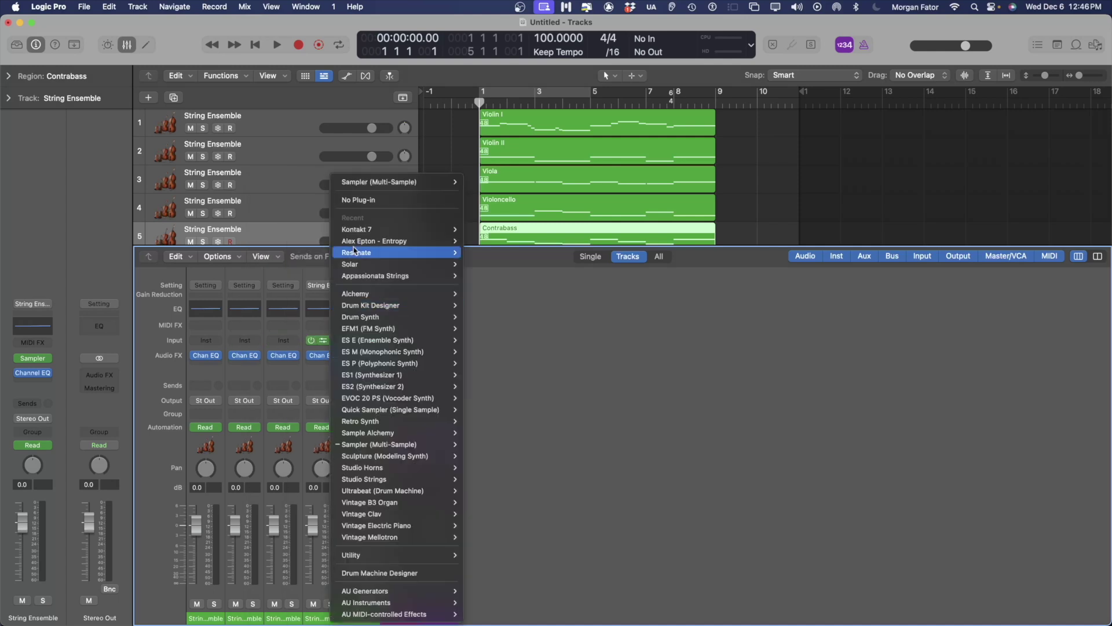
click(359, 200)
click(360, 340)
click(385, 200)
Remove the Channel EQ plug-in from all five string channels.
click(206, 356)
click(300, 355)
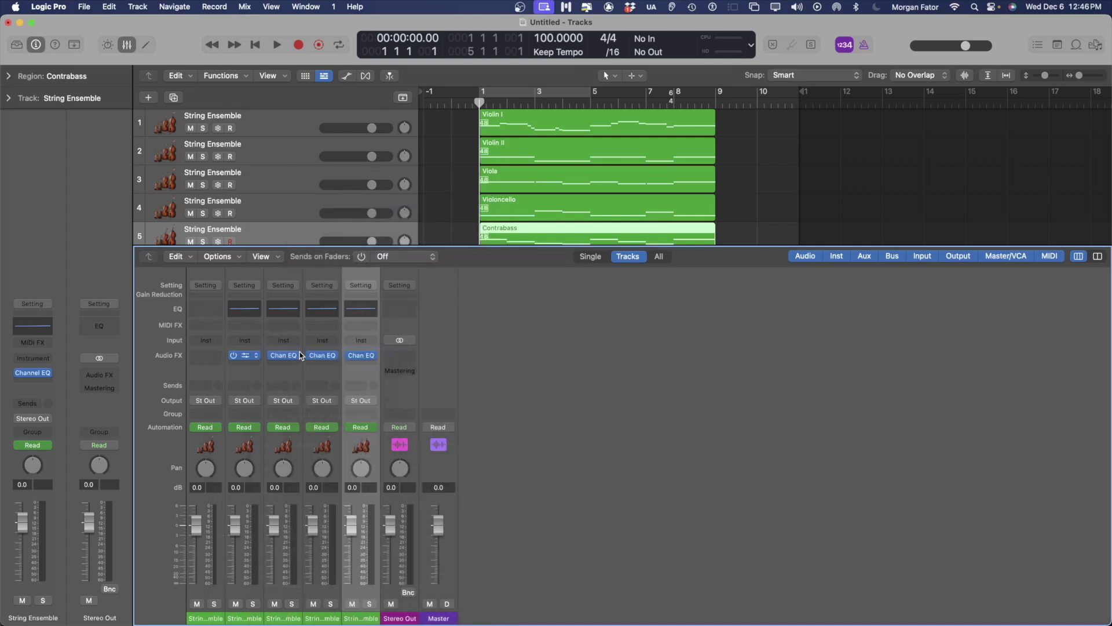
click(284, 355)
click(301, 331)
click(322, 355)
click(348, 332)
click(361, 355)
click(388, 332)
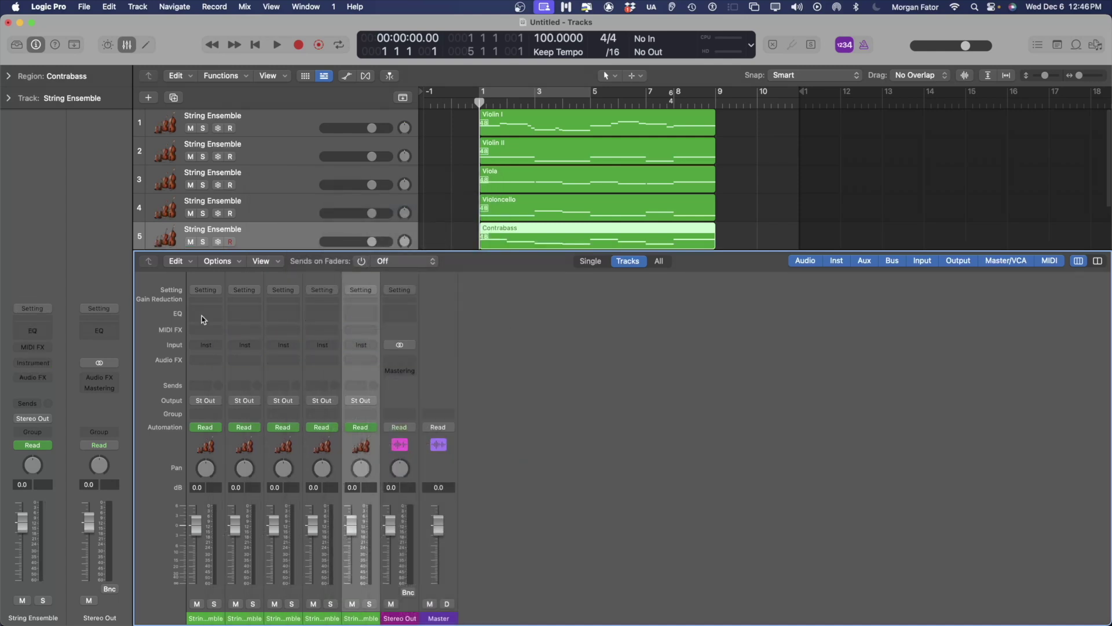
Load Appassionata Strings (Stereo) on channel 1 with the Violins 1 preset.
click(216, 346)
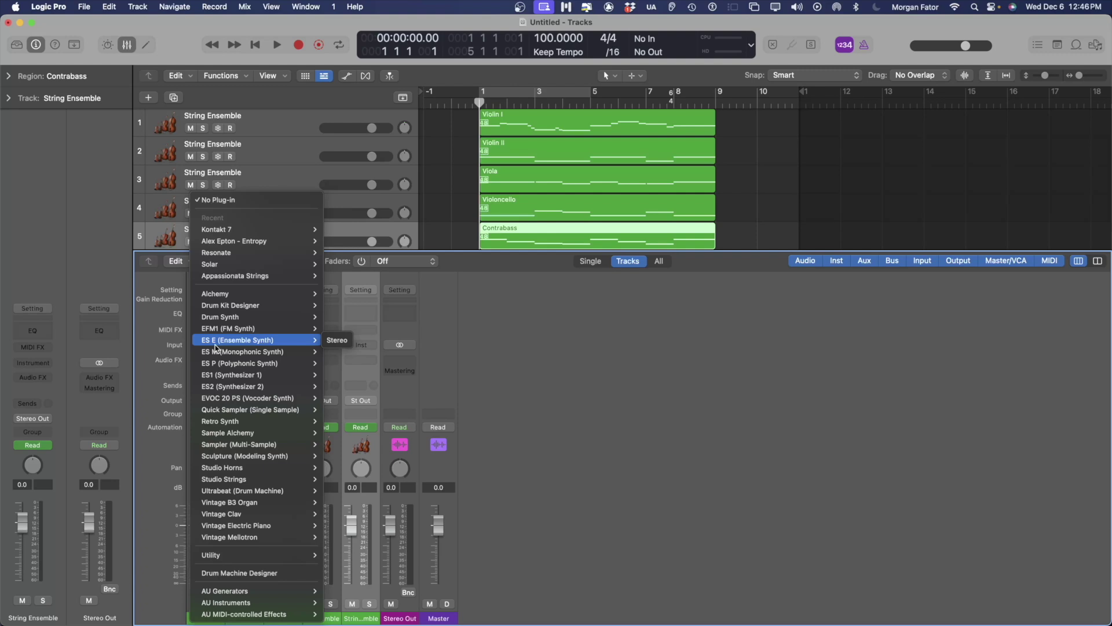
mouse_move(243, 602)
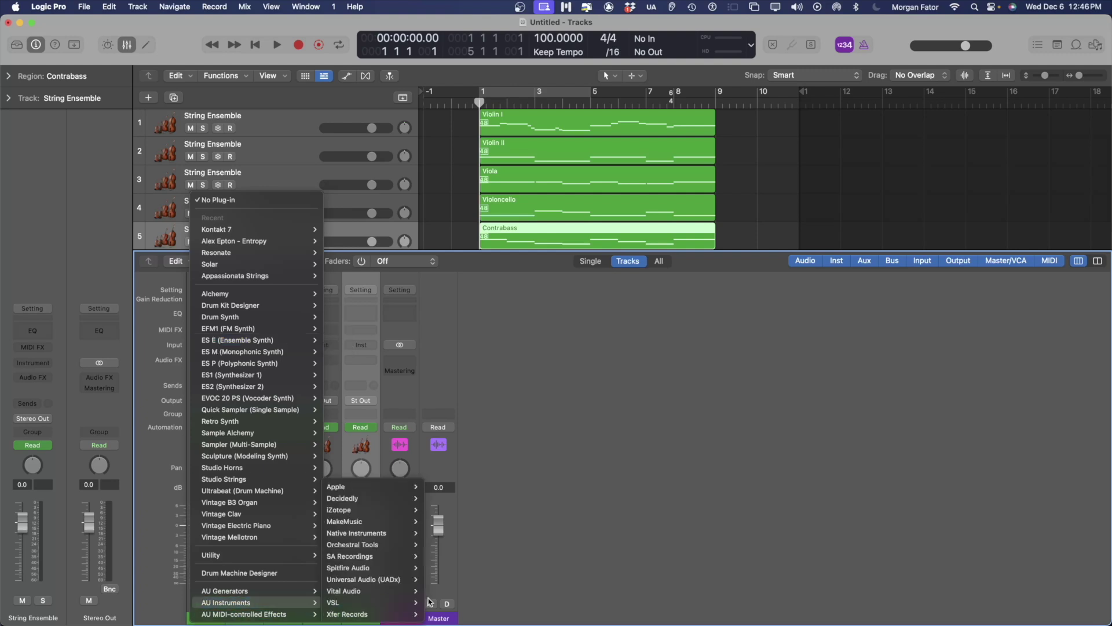
mouse_move(371, 603)
mouse_move(487, 120)
click(580, 122)
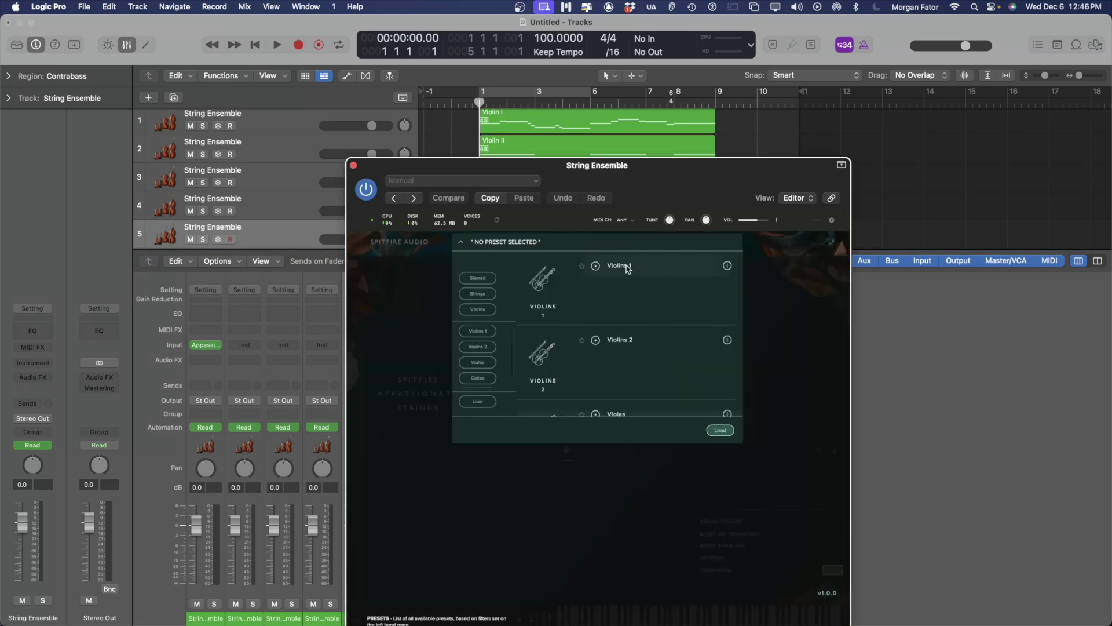
double_click(628, 268)
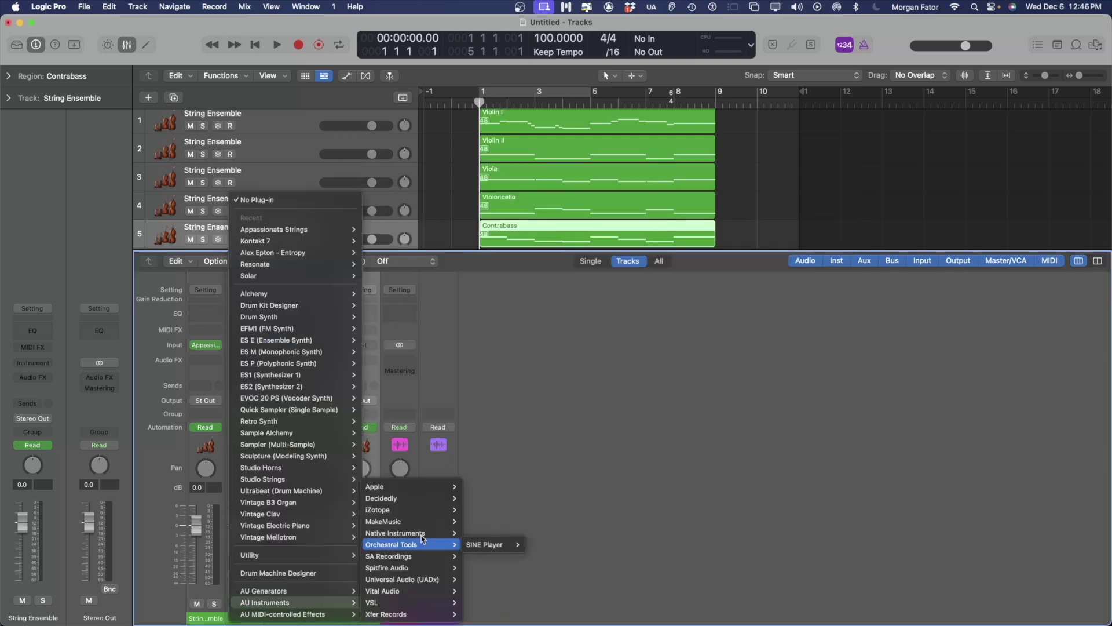
Load Appassionata Strings on channels 2–5 with Violins 2 through Basses presets, then close the mixer.
click(536, 107)
double_click(643, 355)
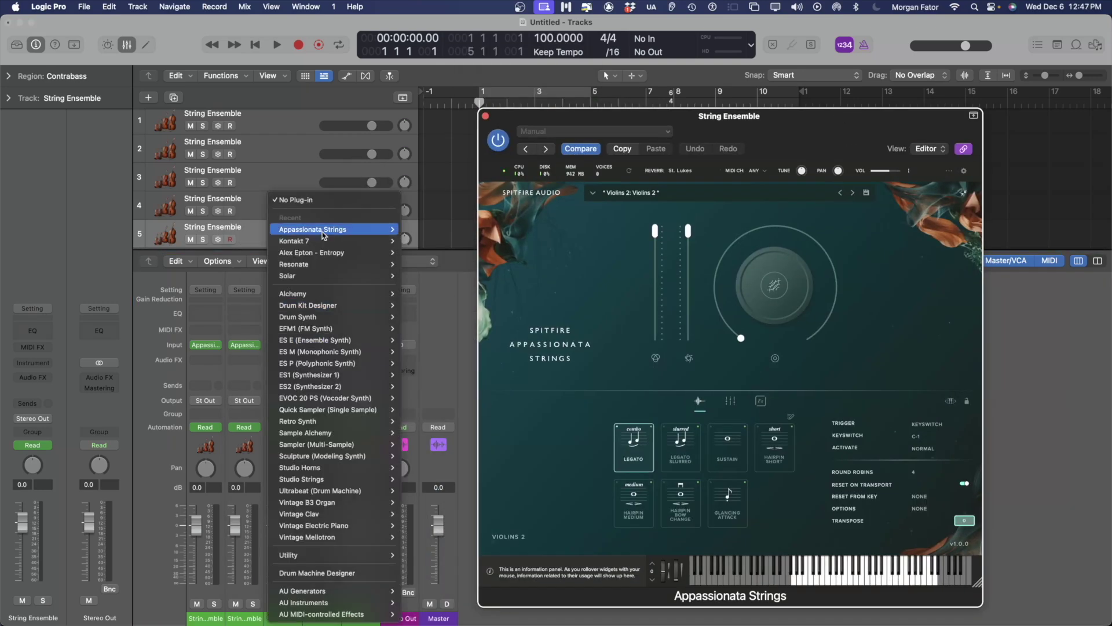
click(322, 345)
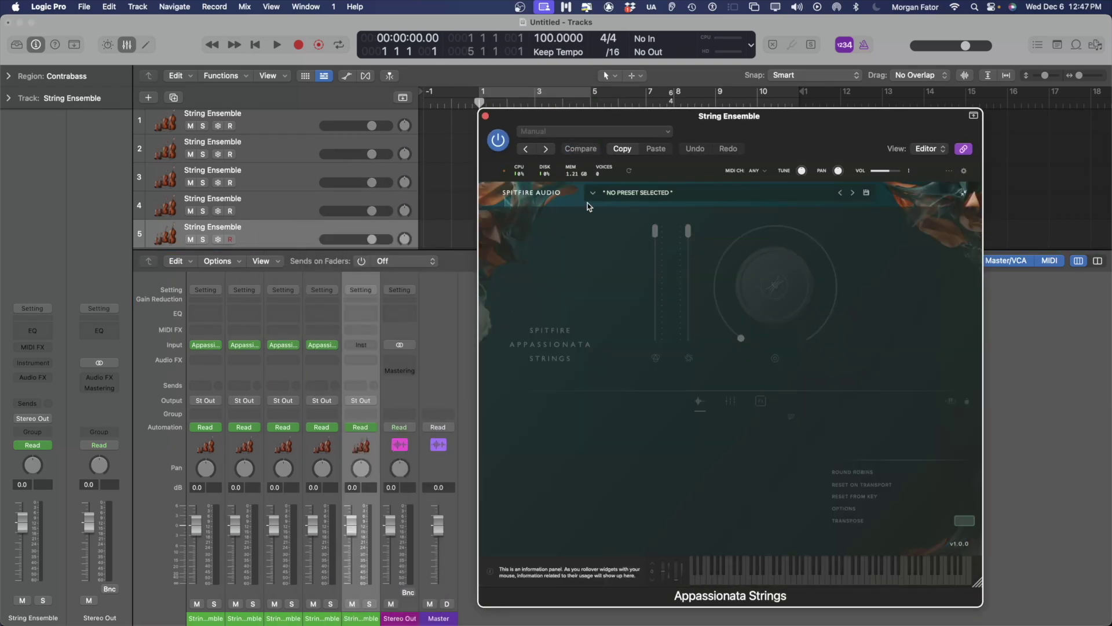
click(592, 193)
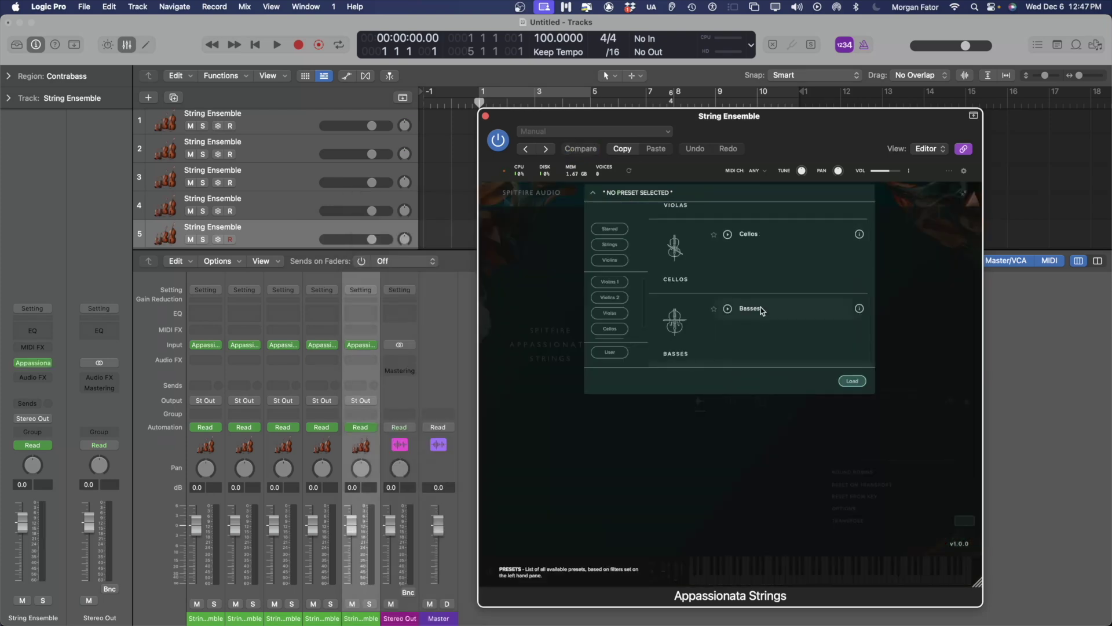
double_click(751, 308)
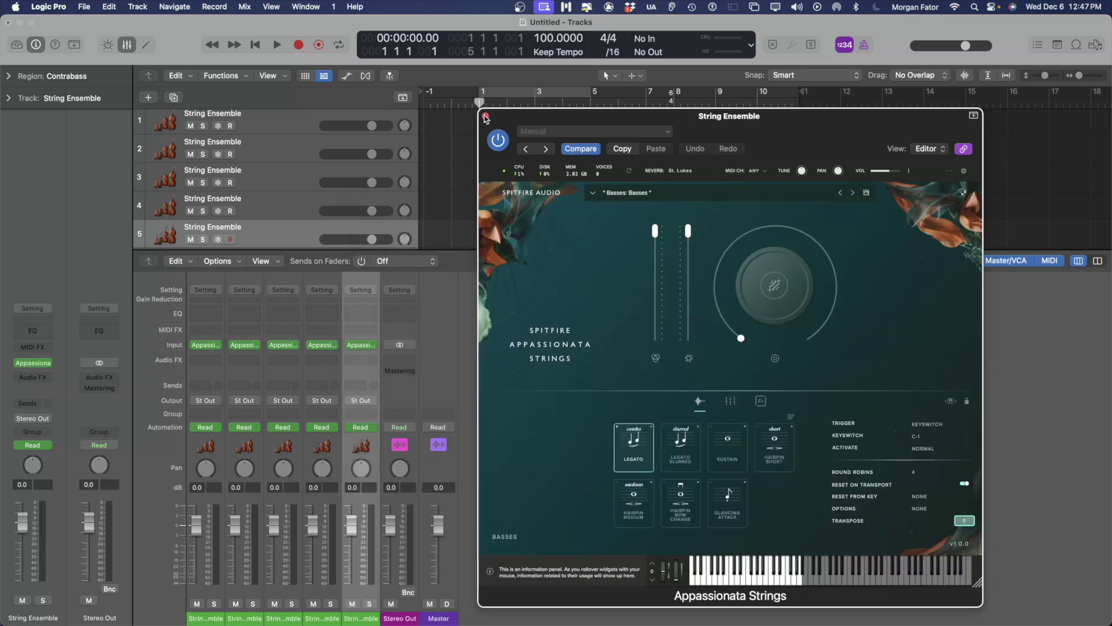
click(485, 117)
key(x)
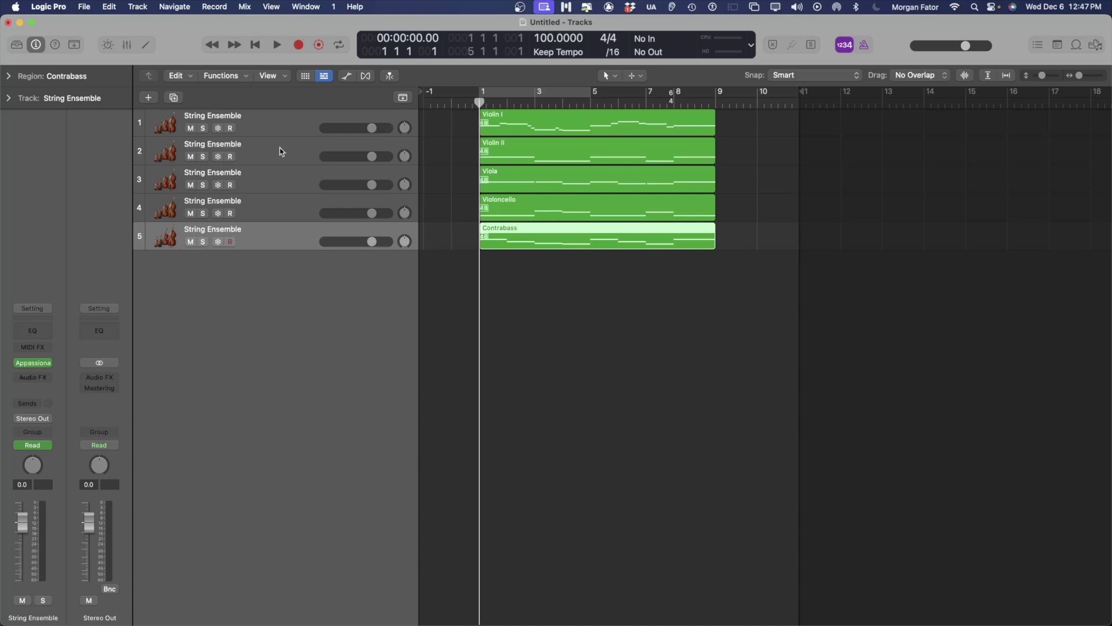
Rename the tracks 'SA Appasionata Strings: Violins I', 'Violins II', 'Violas', 'Cellos' and 'Basses'.
double_click(255, 116)
text(SA Appasionata Strings)
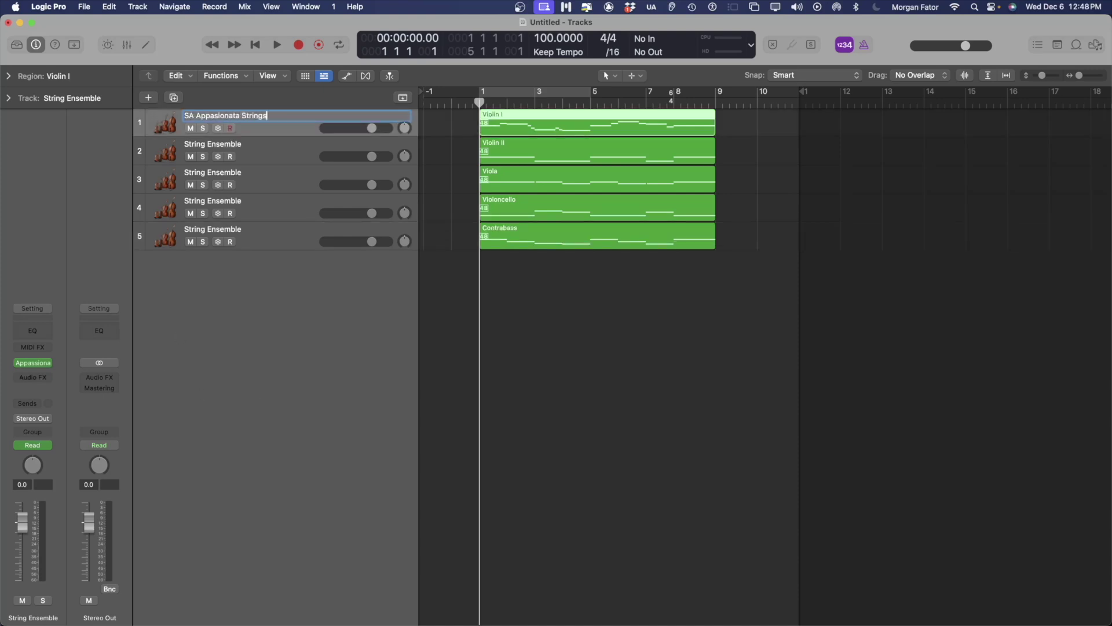
text(: Violins I)
key(Tab)
text(Violins II)
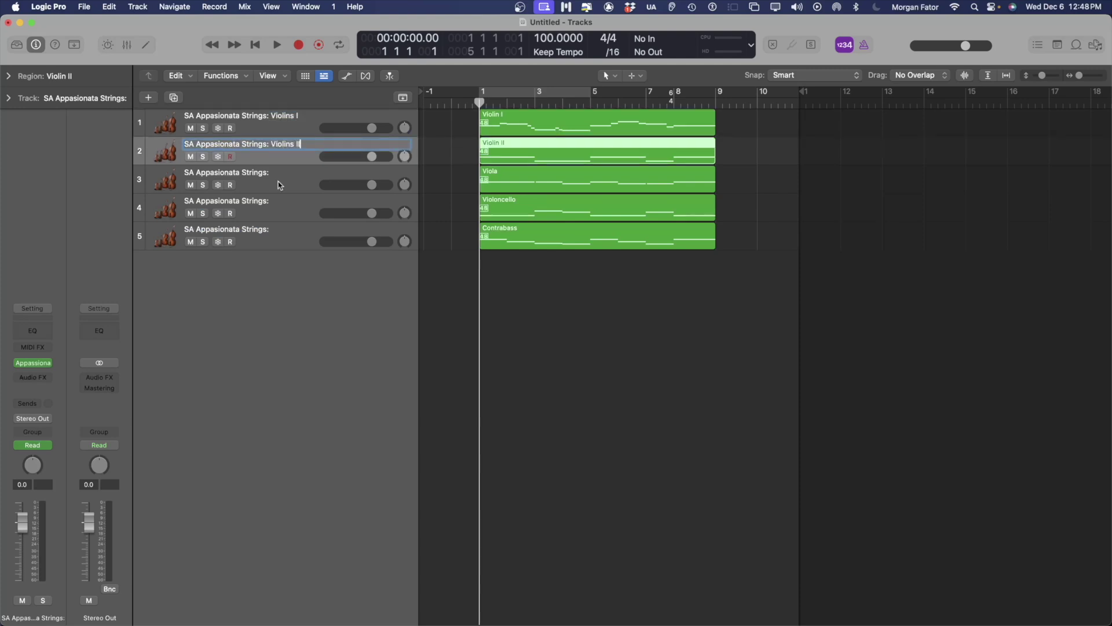
key(Tab)
text(Violas)
key(Tab)
text(Cellos)
key(Tab)
text(Basses)
key(Return)
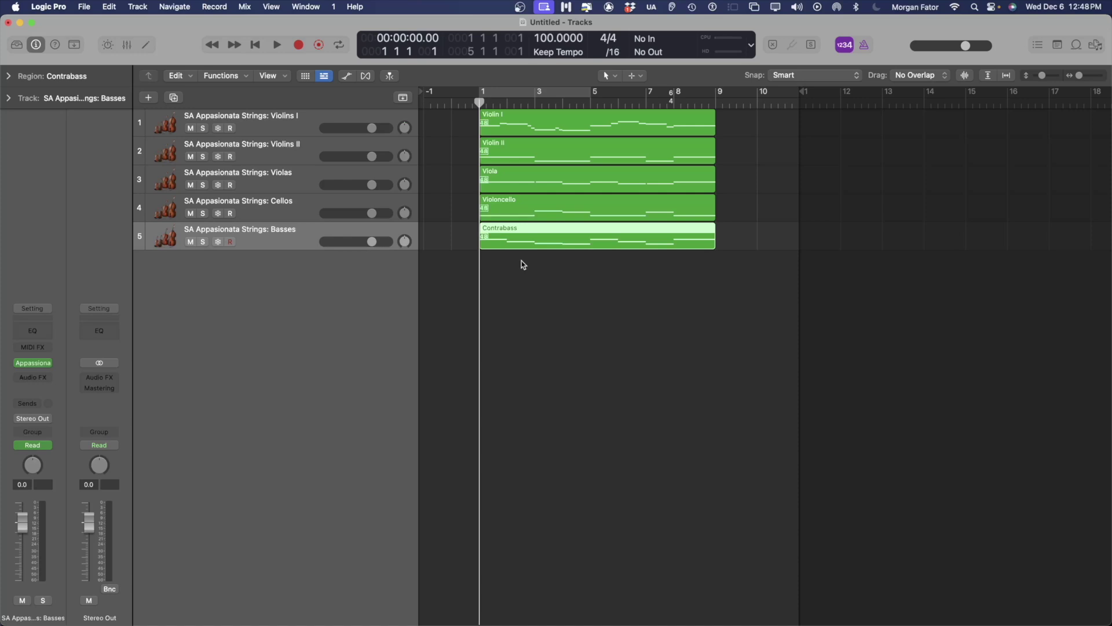
key(space)
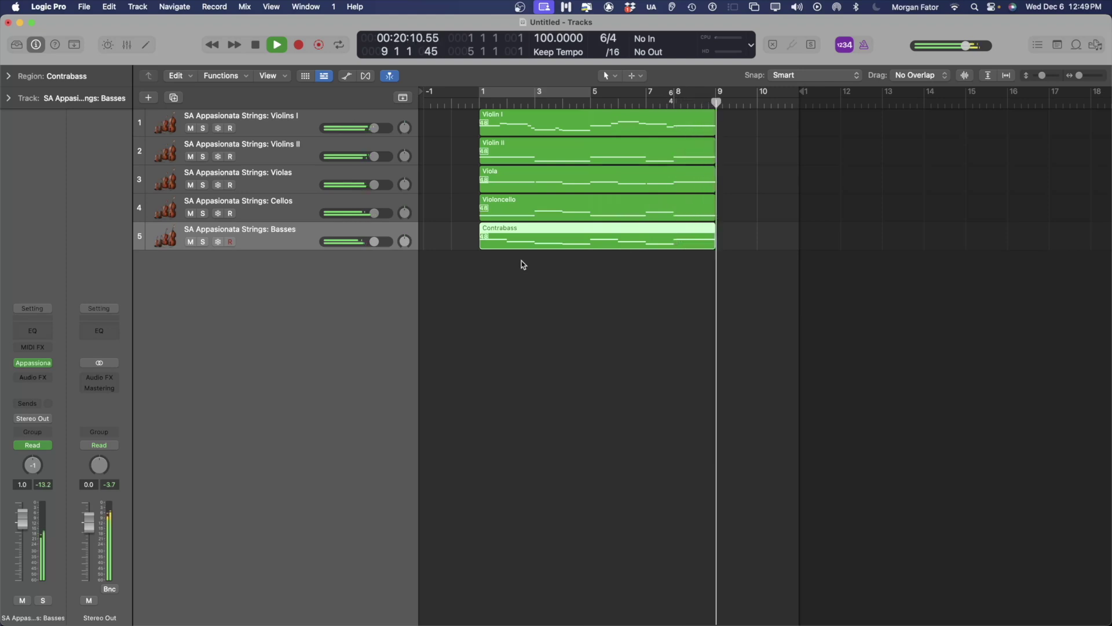
key(space)
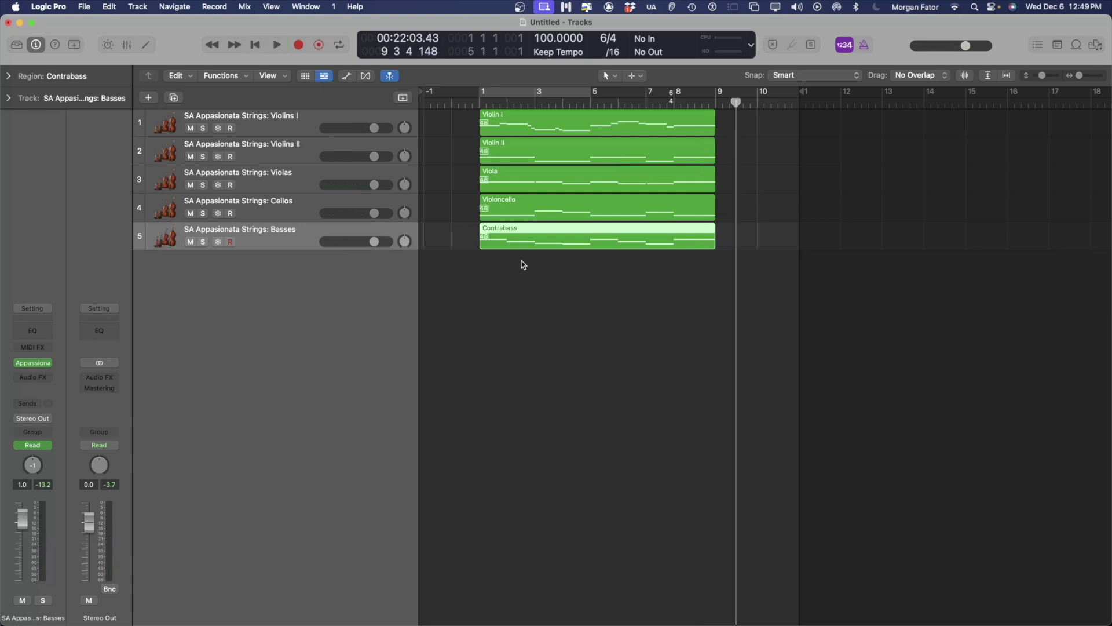
key(Return)
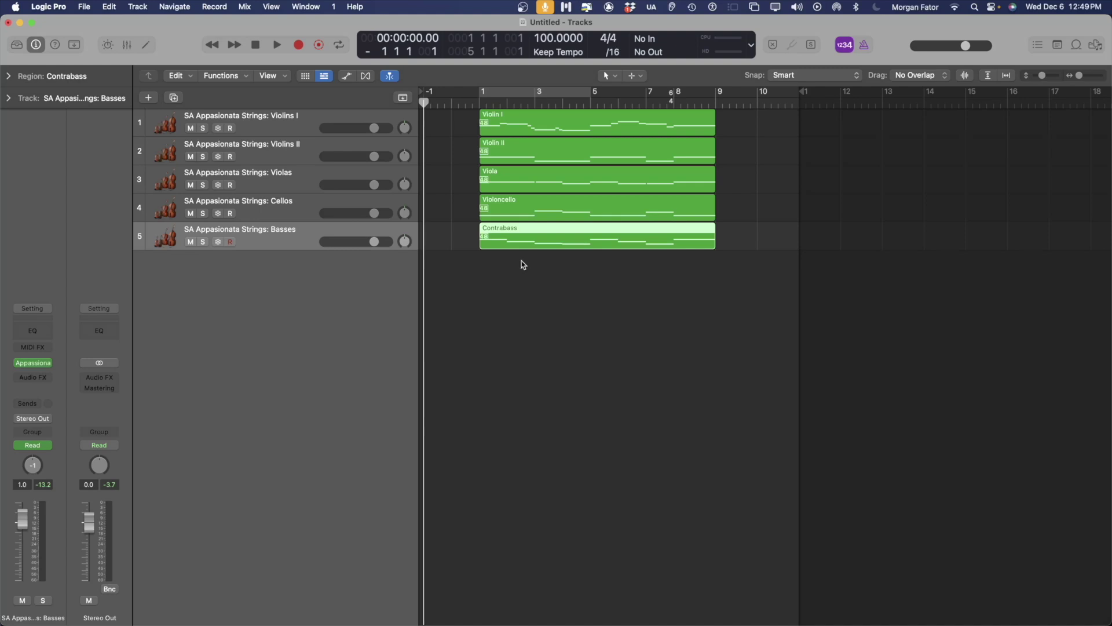
Select and record-enable all five string tracks, then record a take from bar 1 past bar 9.
click(277, 121)
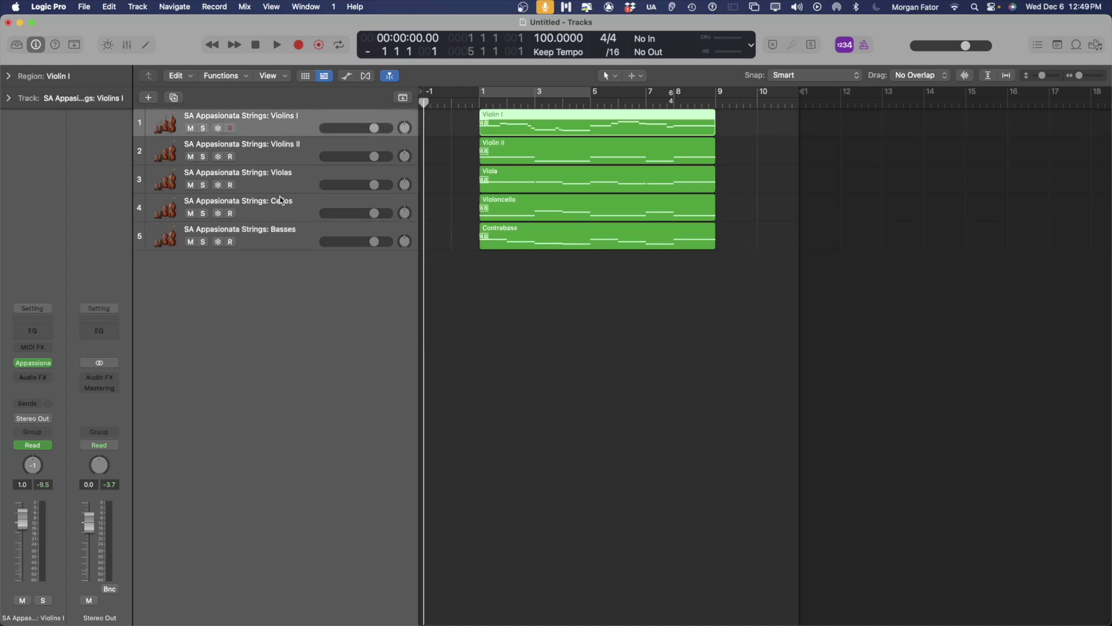
shift+click(273, 246)
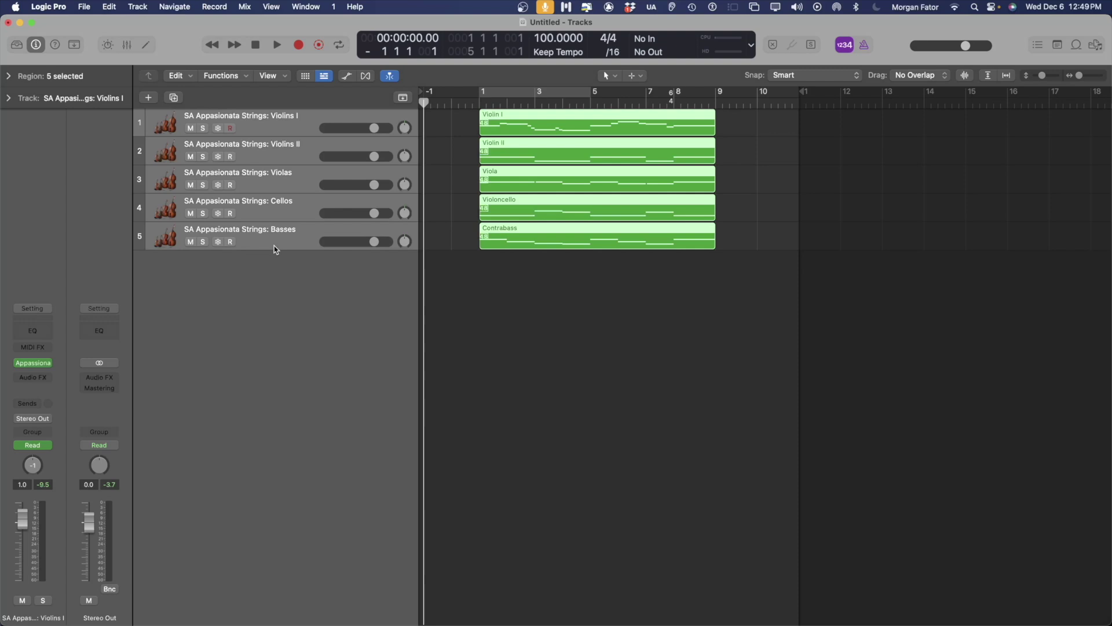
click(231, 128)
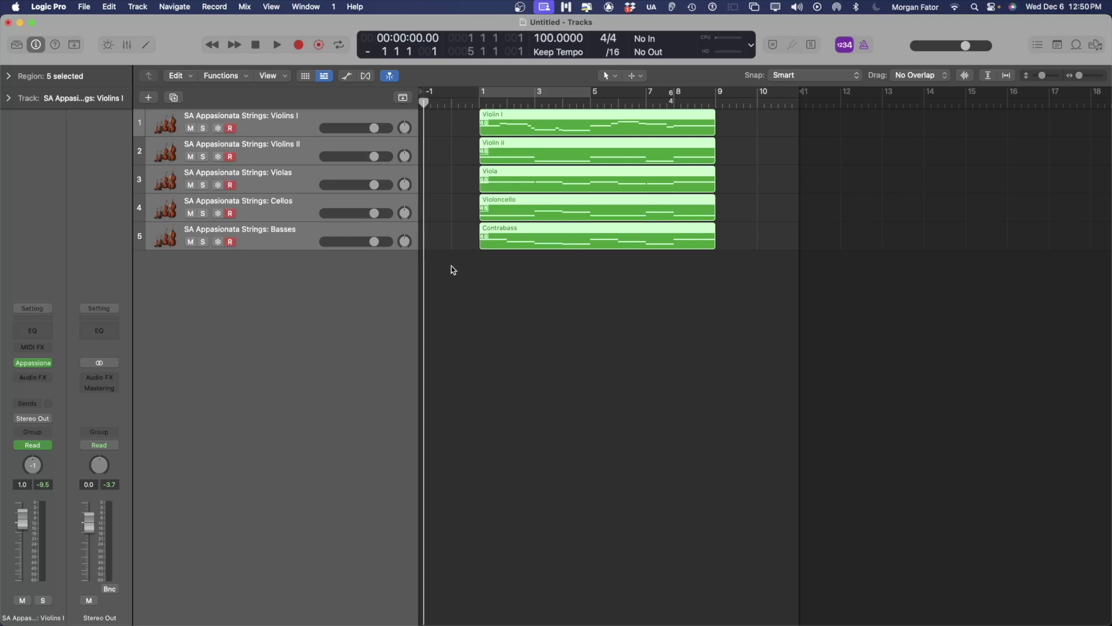
key(r)
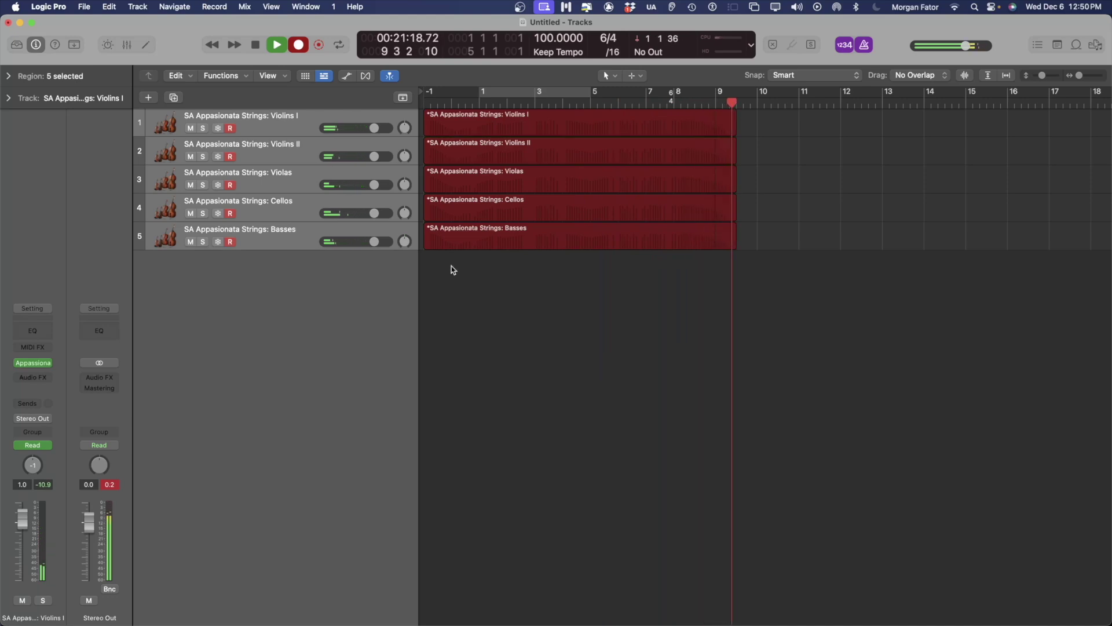
key(space)
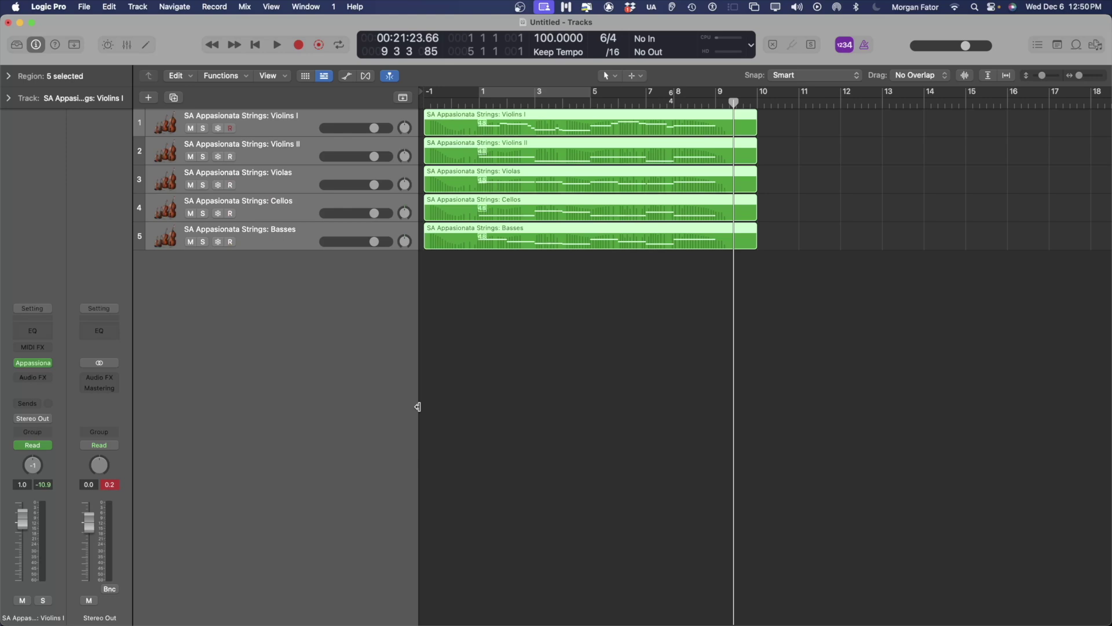